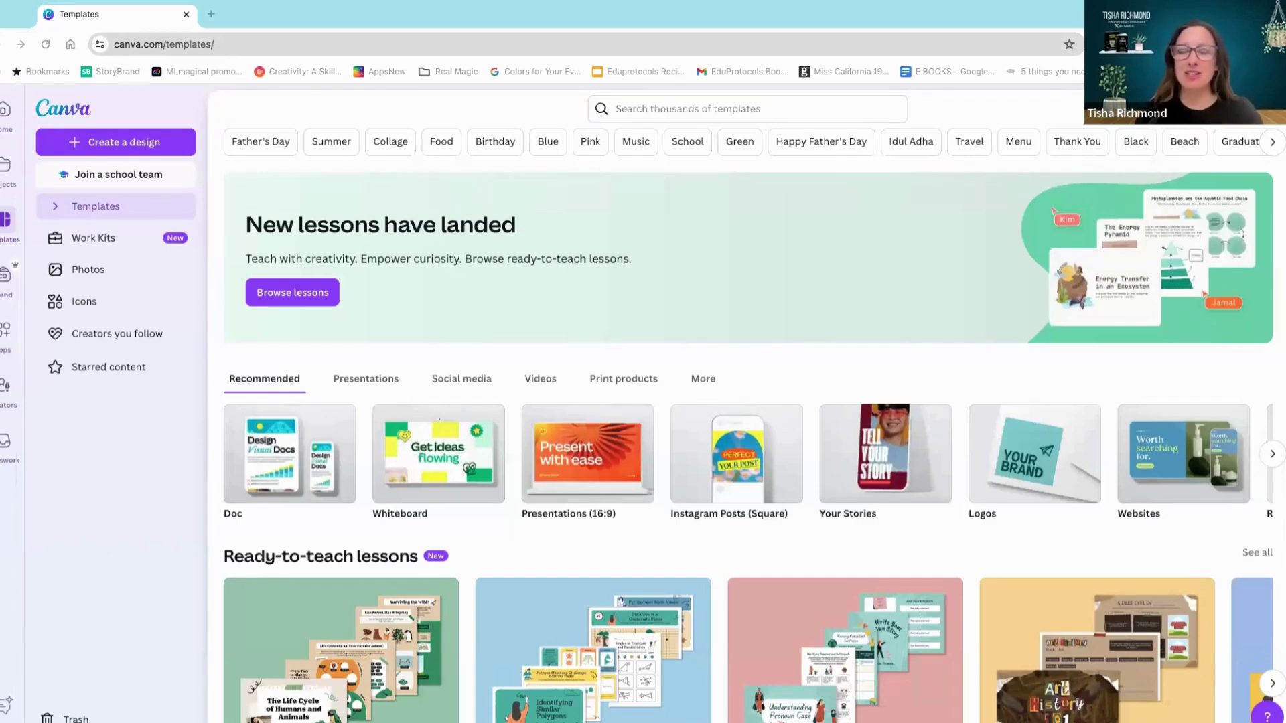
Search templates for 'spinning wheel' and scroll through the wheel designs
click(710, 109)
text(sp)
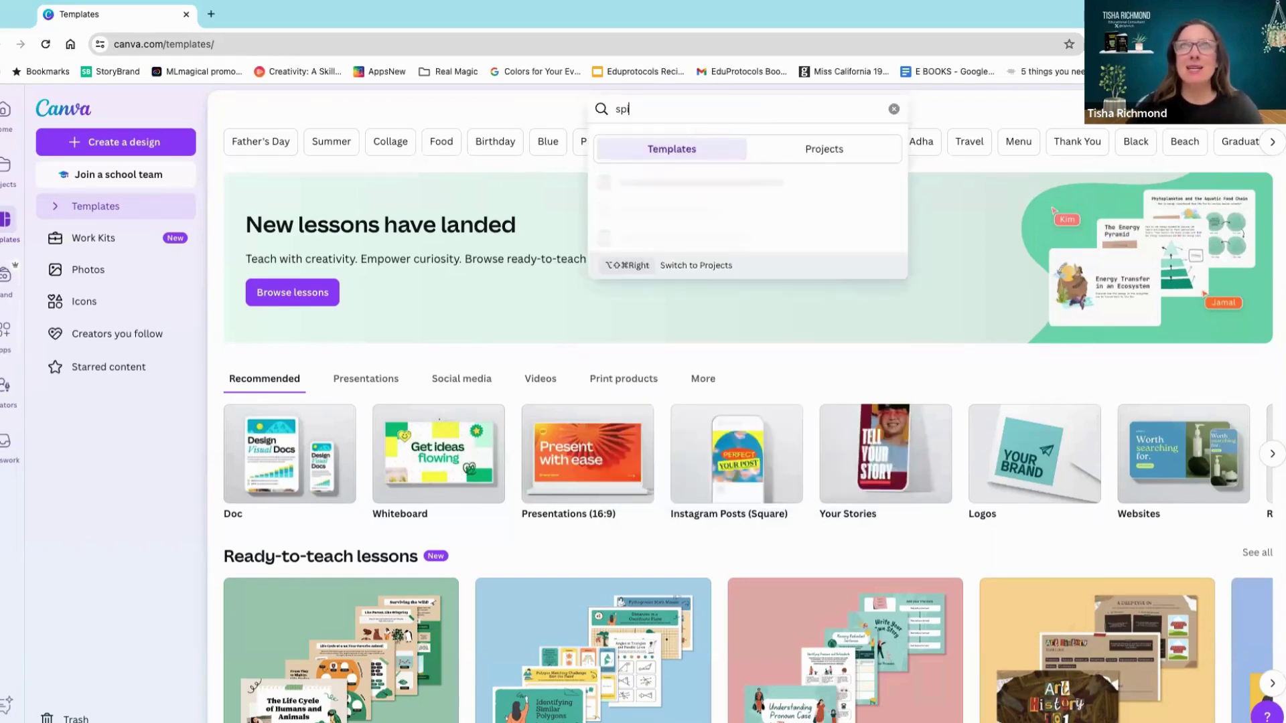
text(inning wheel)
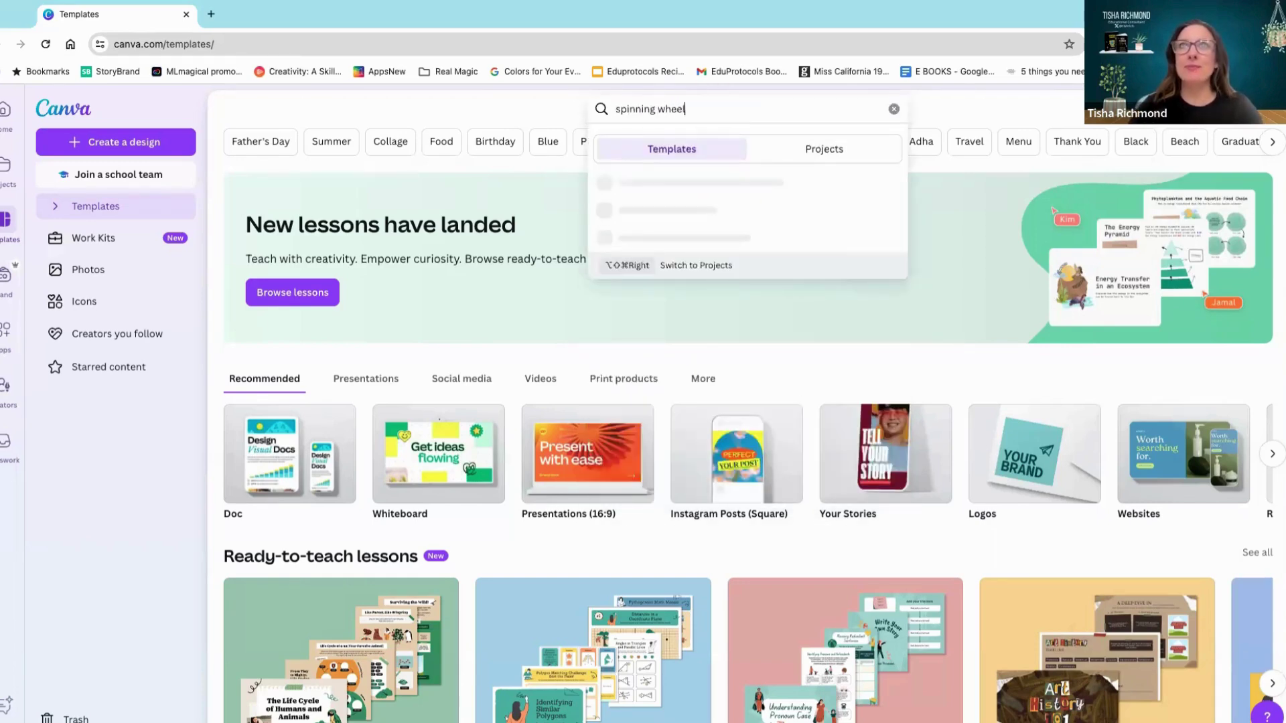
key(Return)
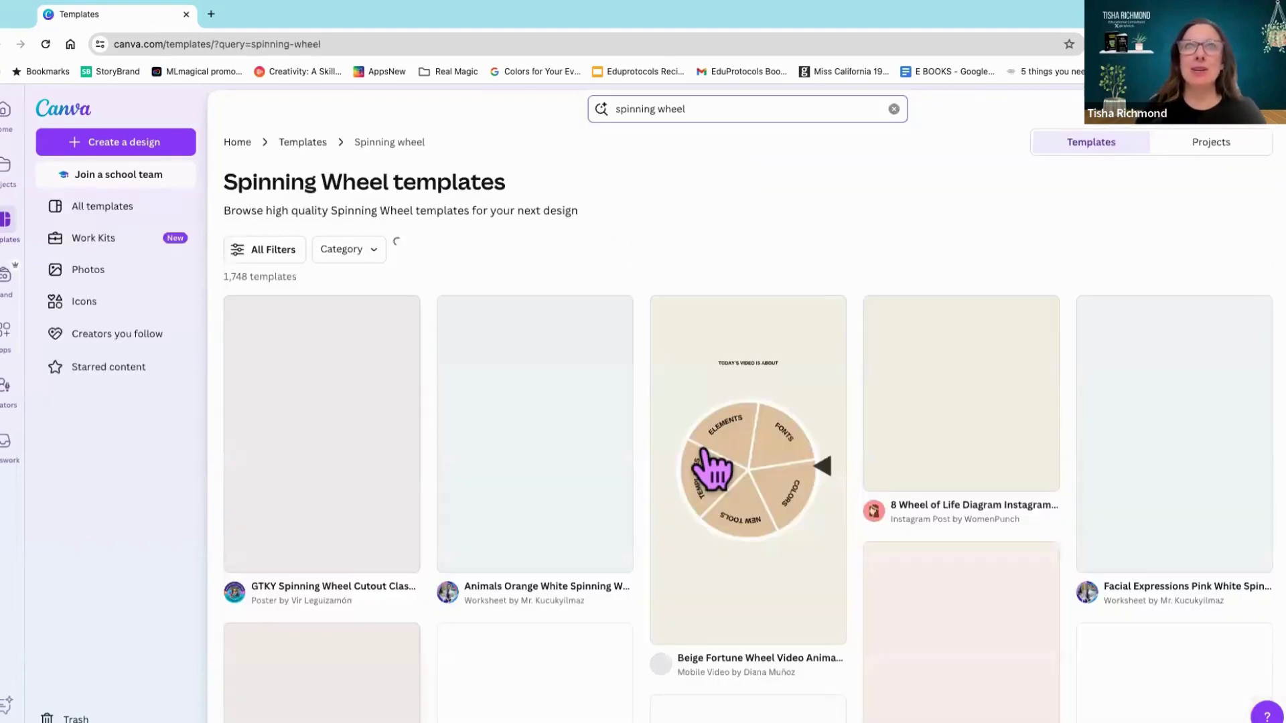
scroll(712, 462, down, 2)
scroll(710, 469, down, 4)
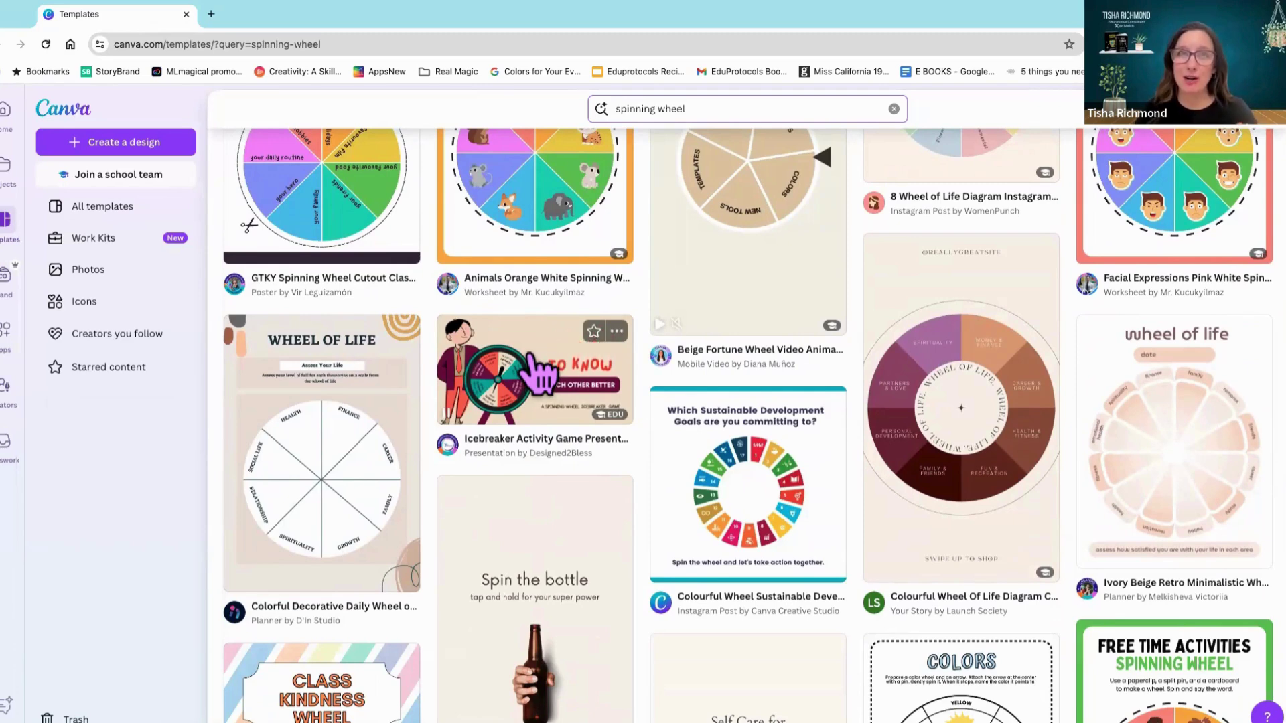
Preview the Icebreaker Activity Game template and customize it as an editable copy
click(533, 362)
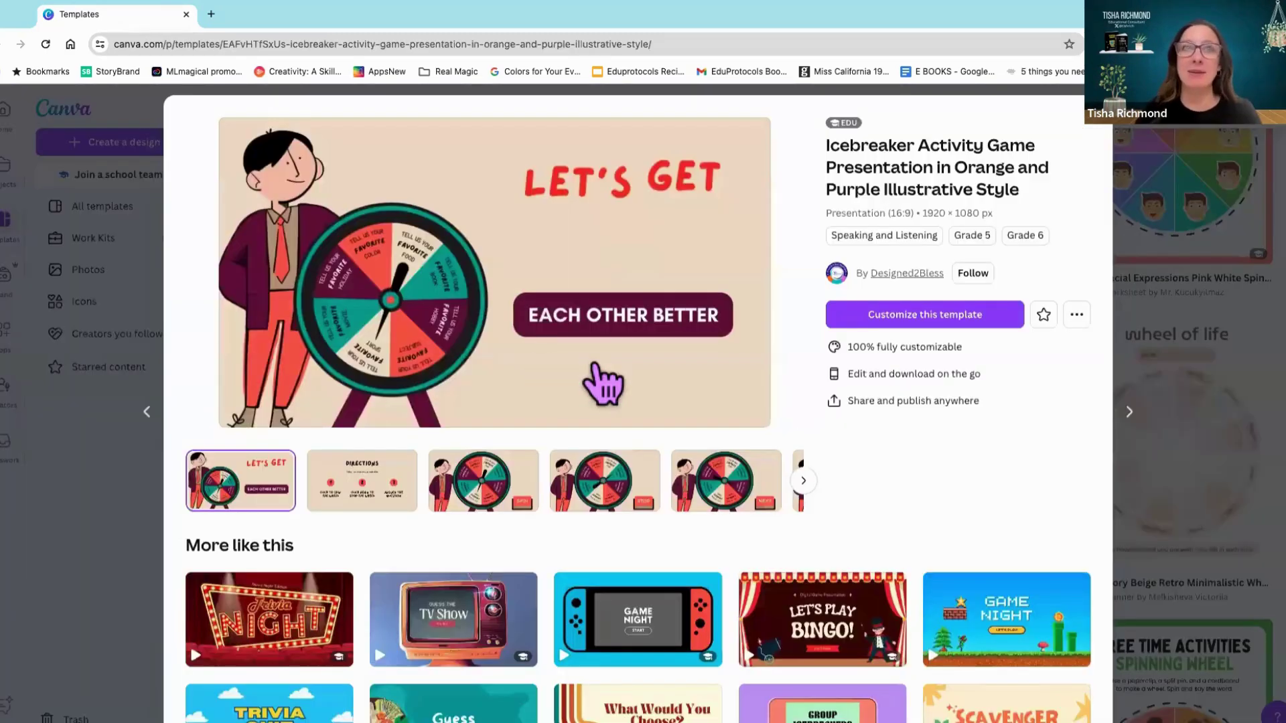
click(876, 320)
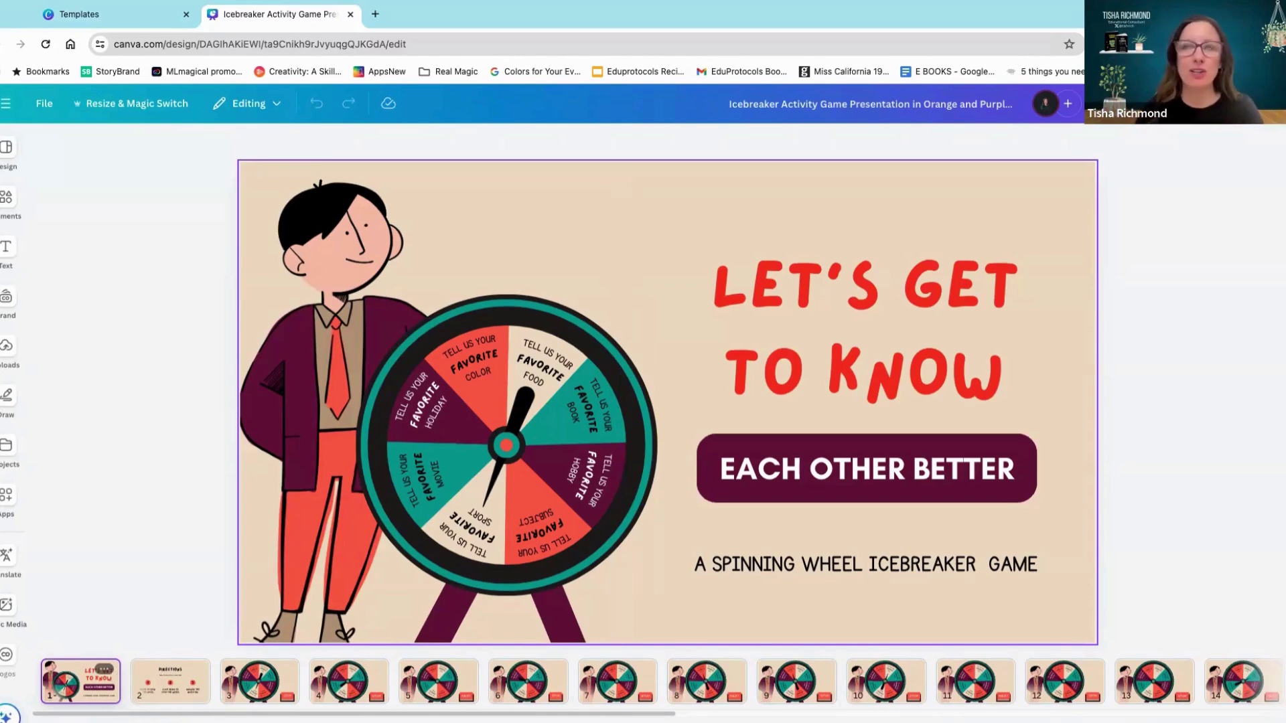
Browse the Directions page and the wheel pages 3 through 6
click(164, 686)
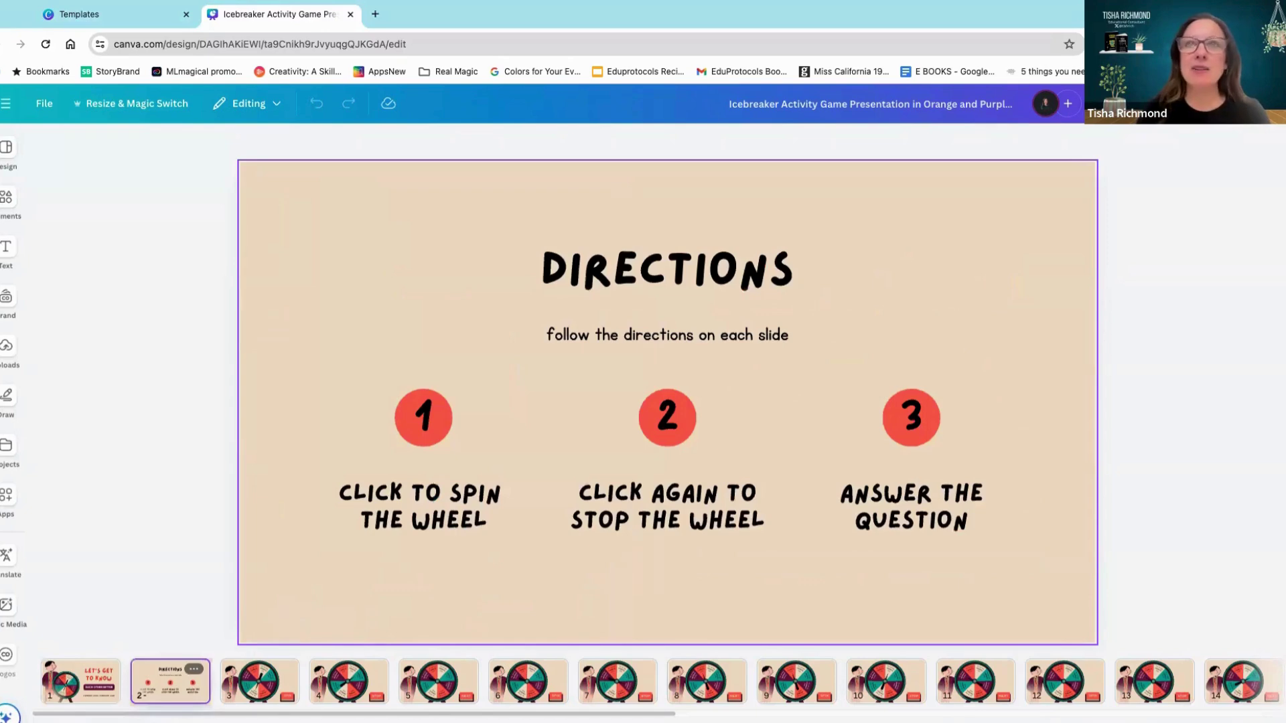
click(259, 678)
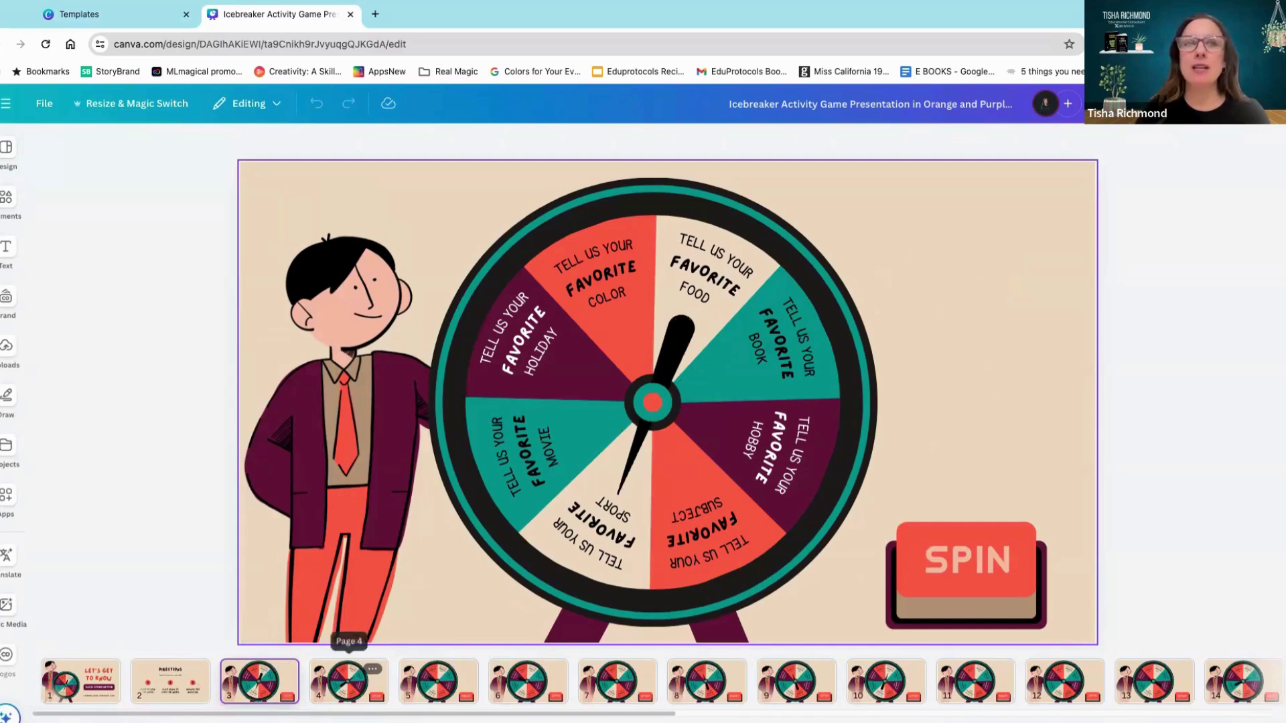
click(349, 676)
click(439, 678)
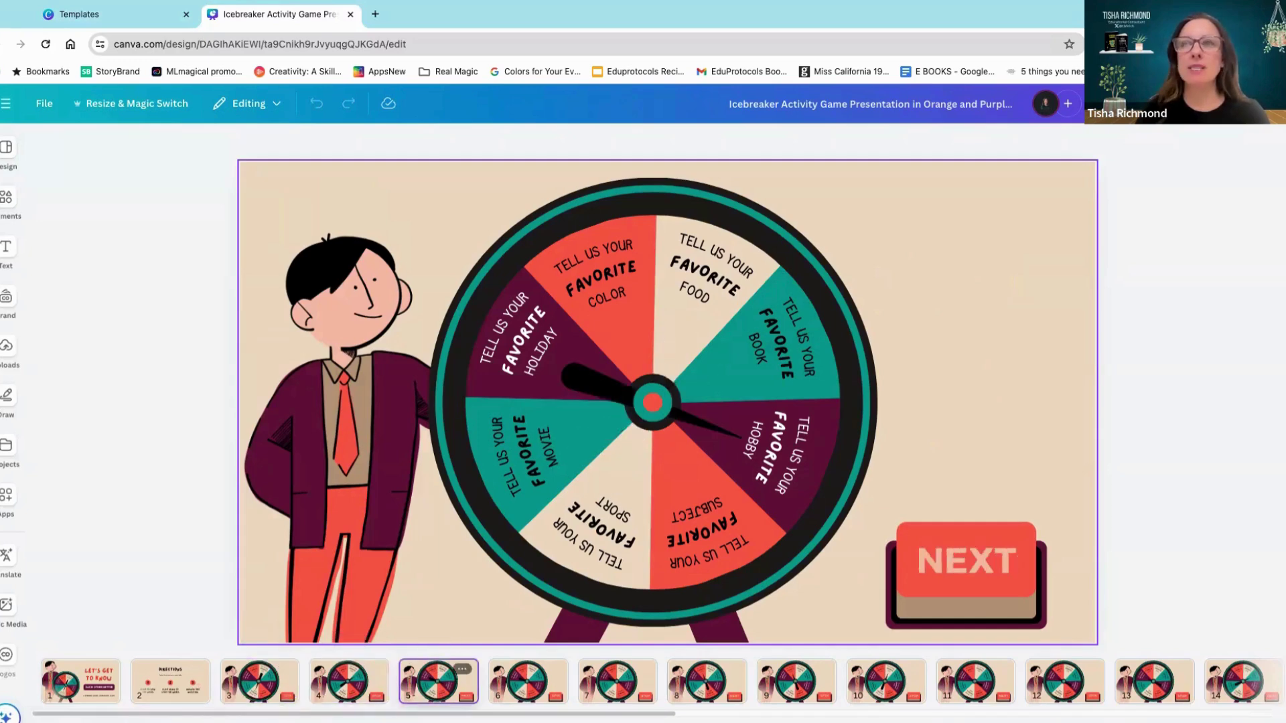
click(529, 682)
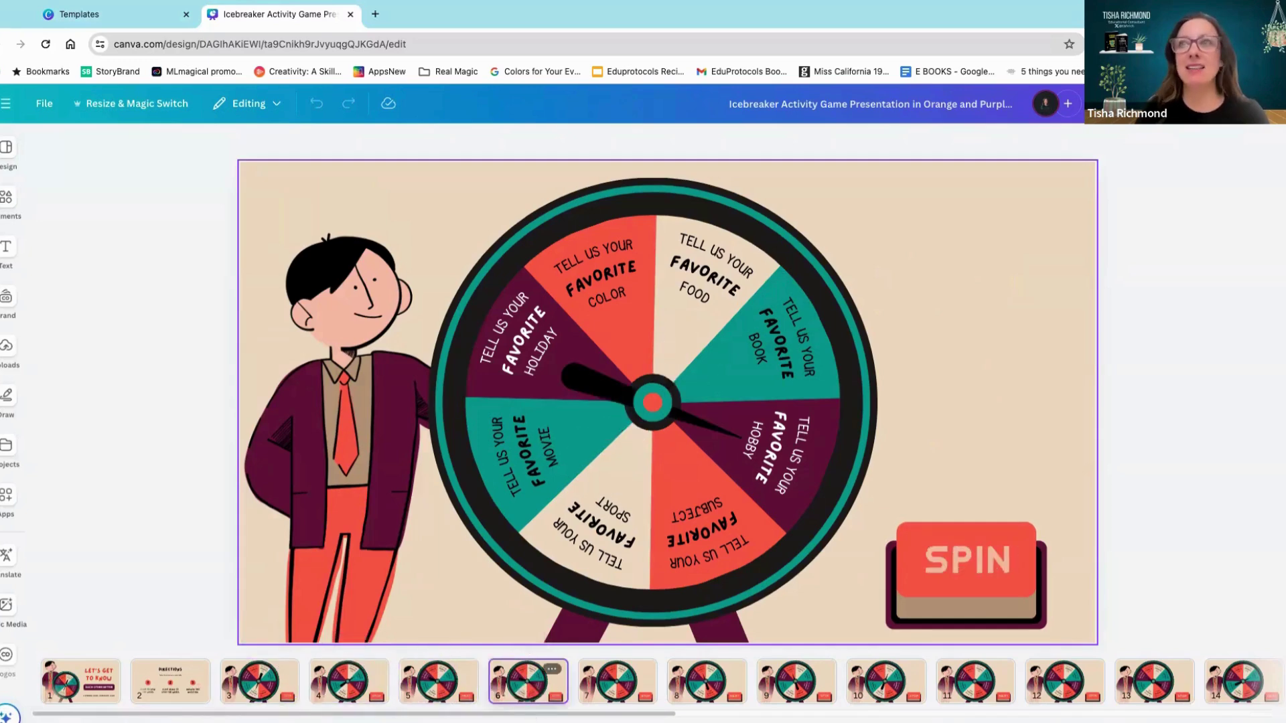
Check page 7, return to the page 3 SPIN wheel, and open the Present options
click(640, 669)
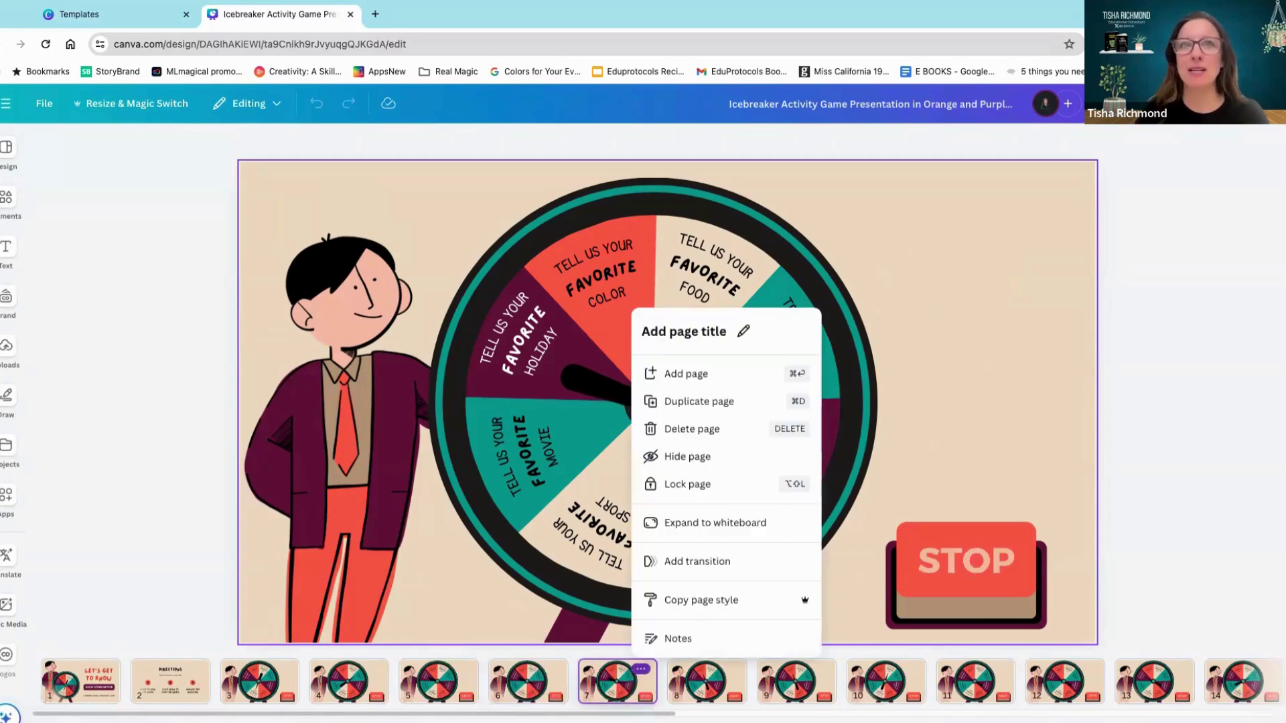
click(255, 680)
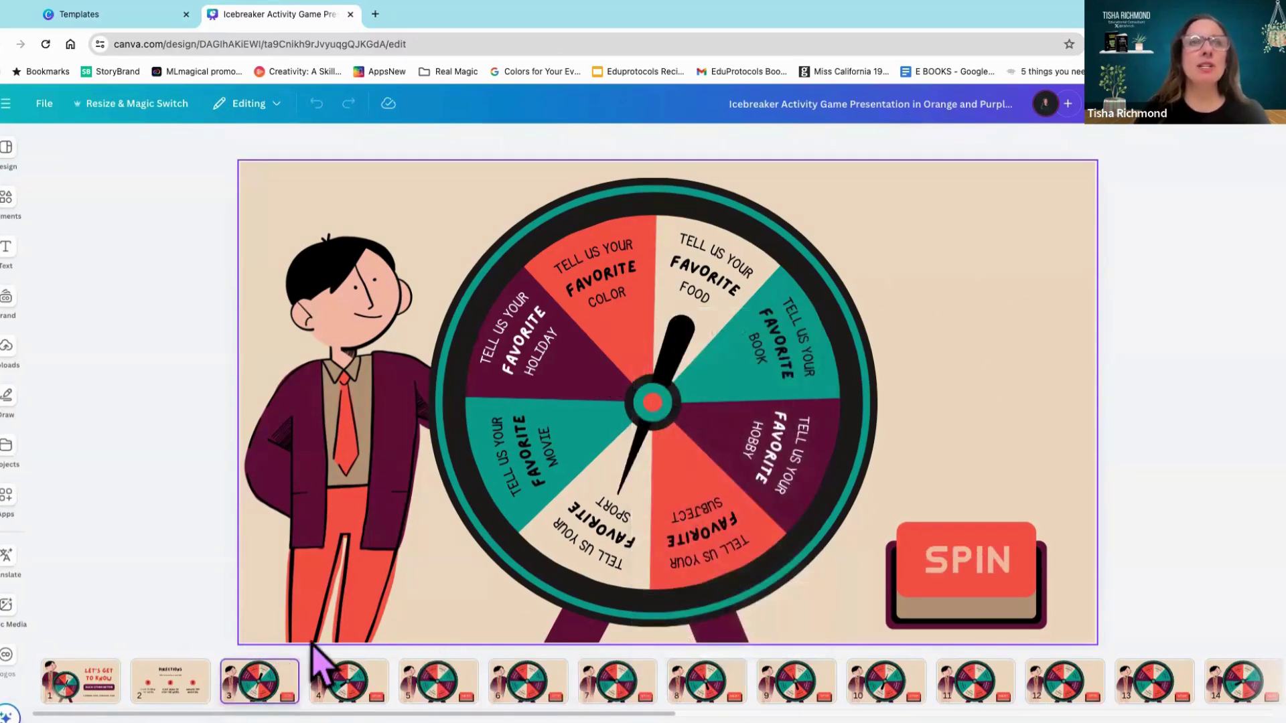
click(1194, 130)
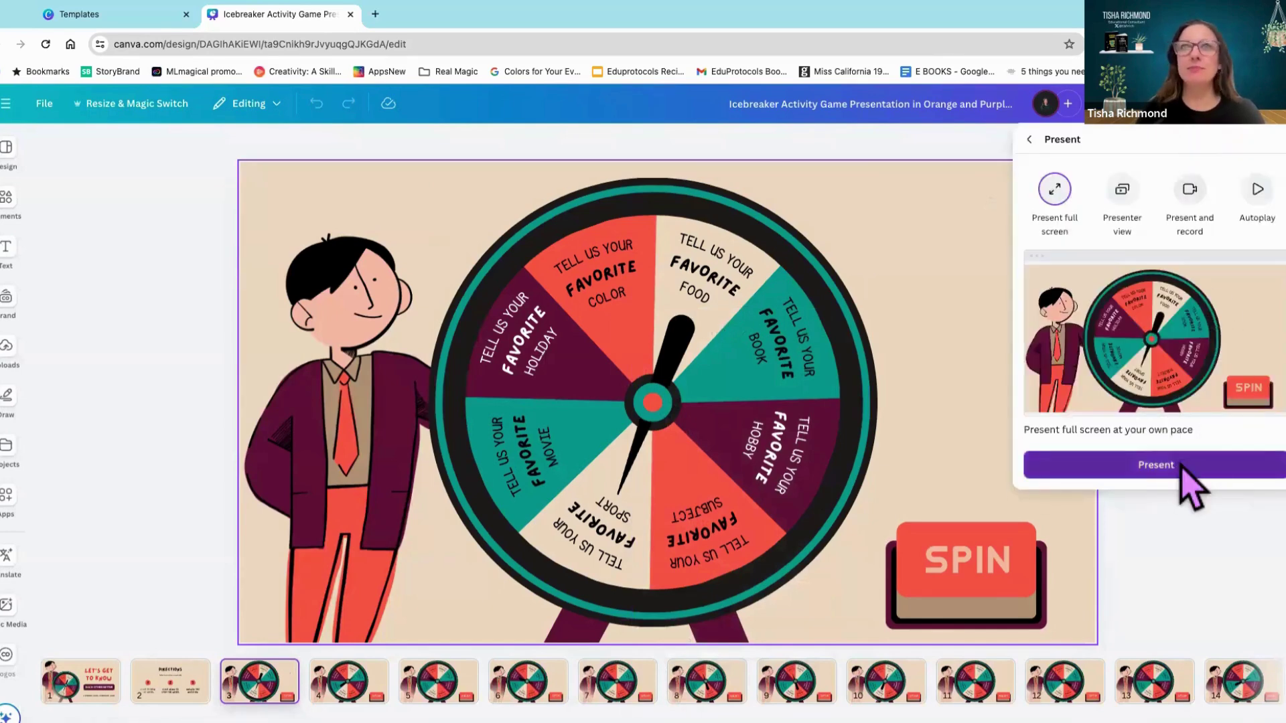
Present full screen, run SPIN, STOP, NEXT, then SPIN again, and exit with Esc
click(1182, 464)
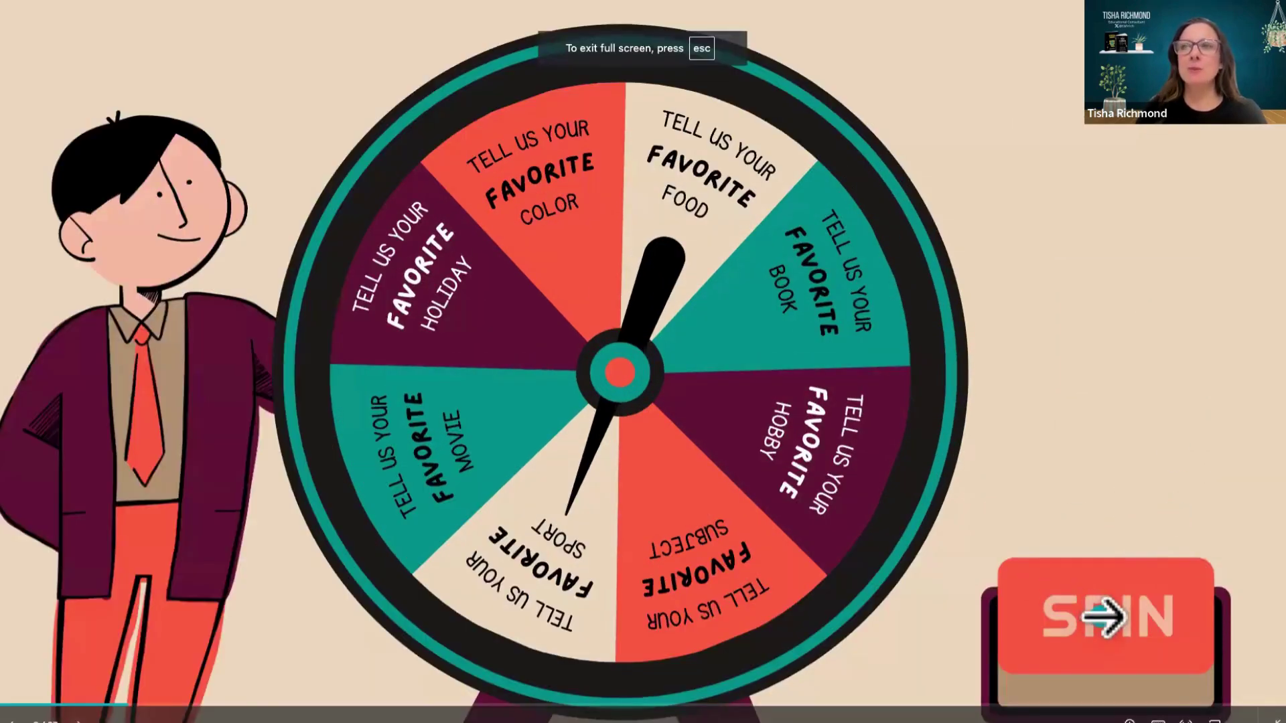
click(1103, 618)
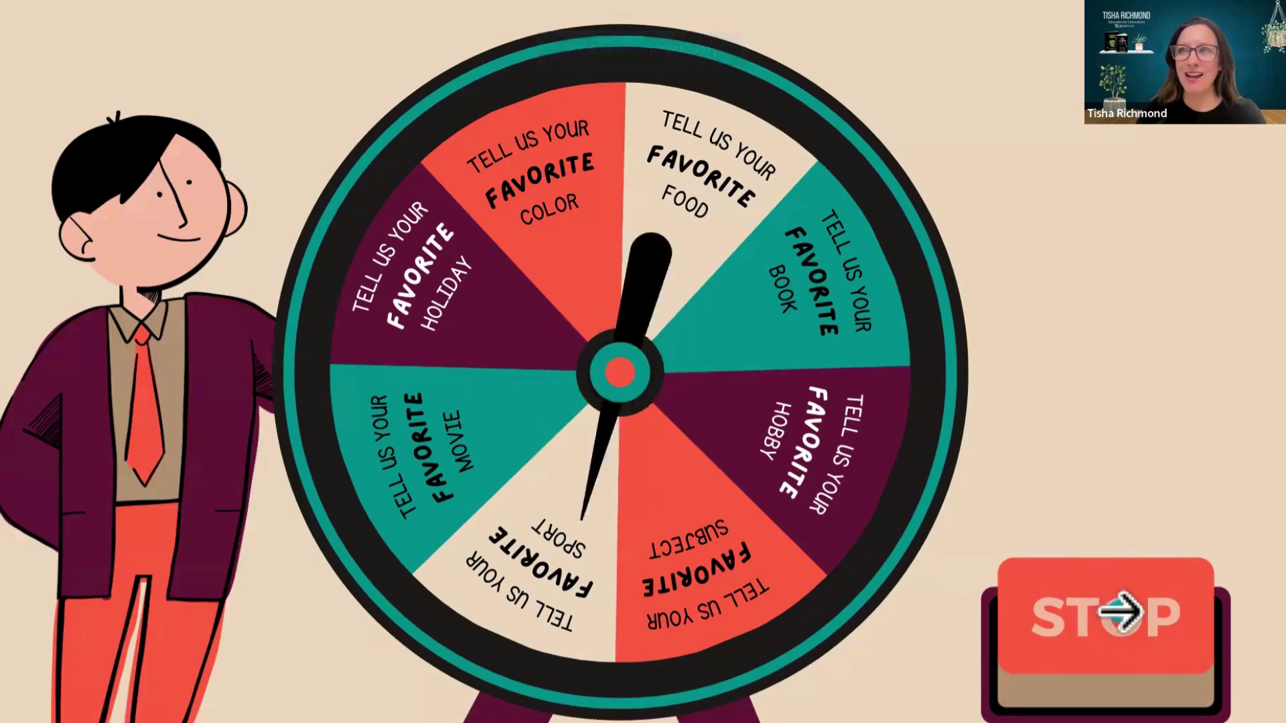
click(1120, 611)
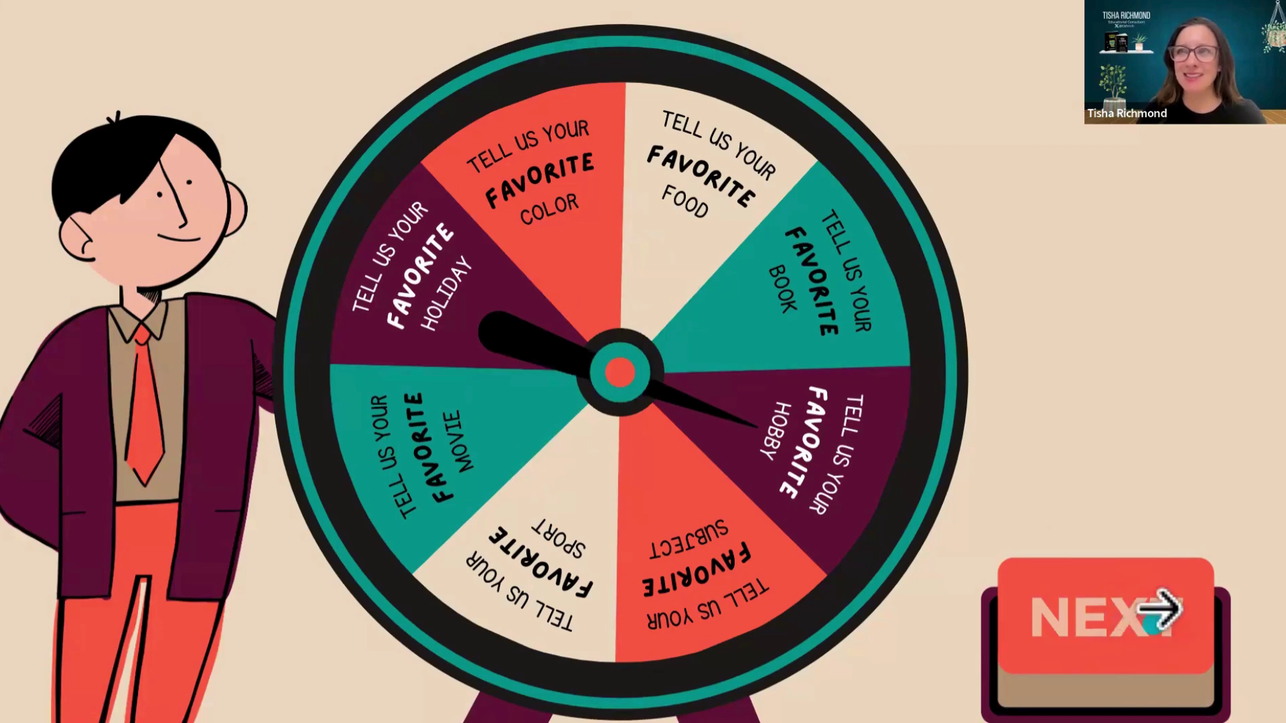
click(1081, 632)
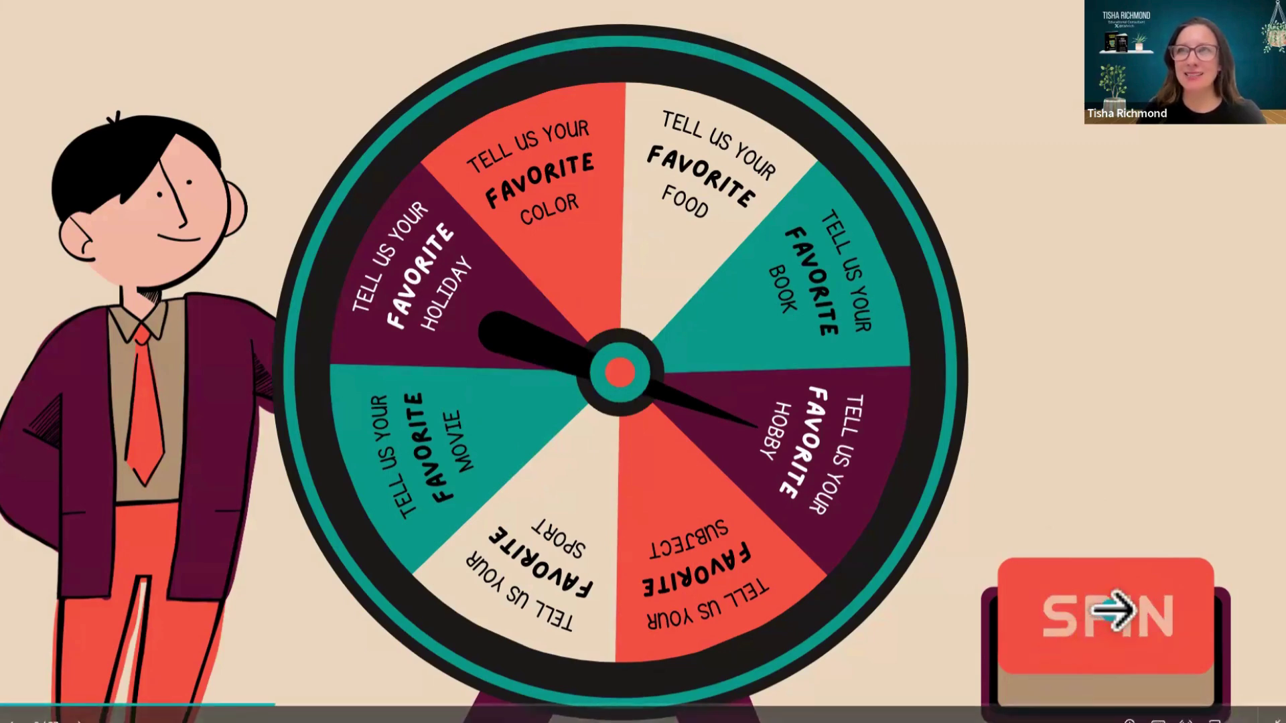
click(1113, 611)
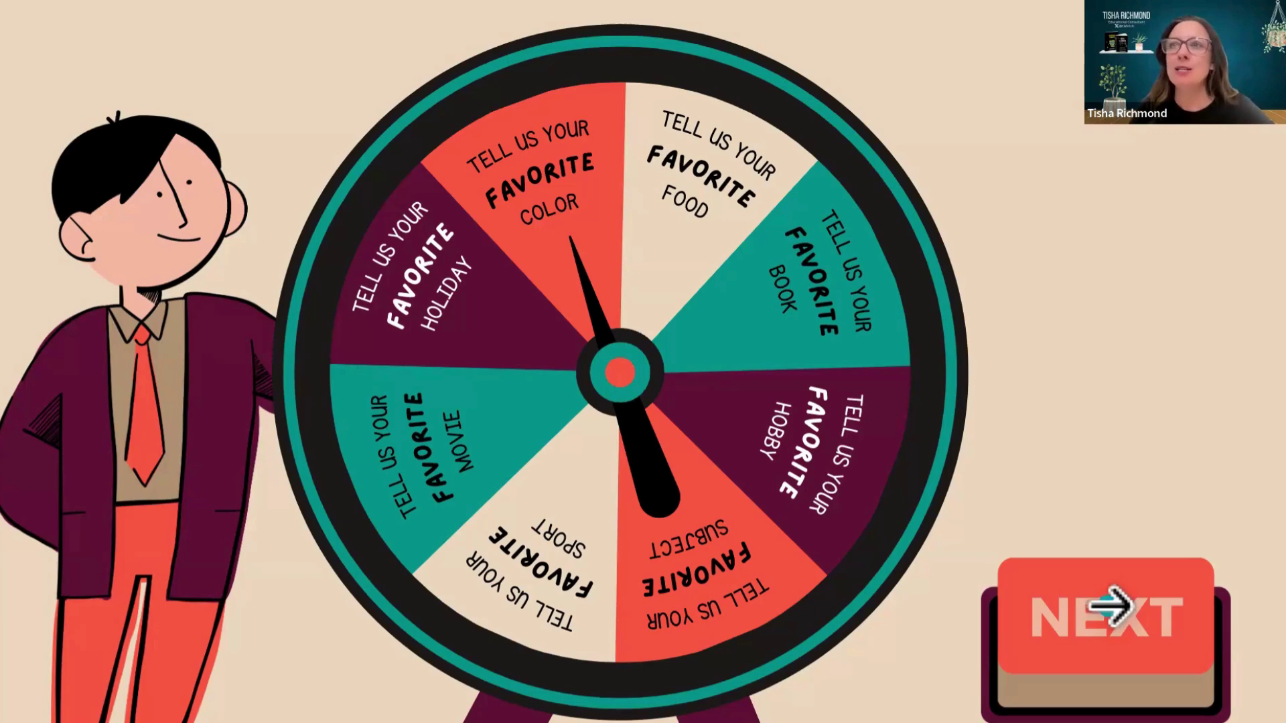
key(Escape)
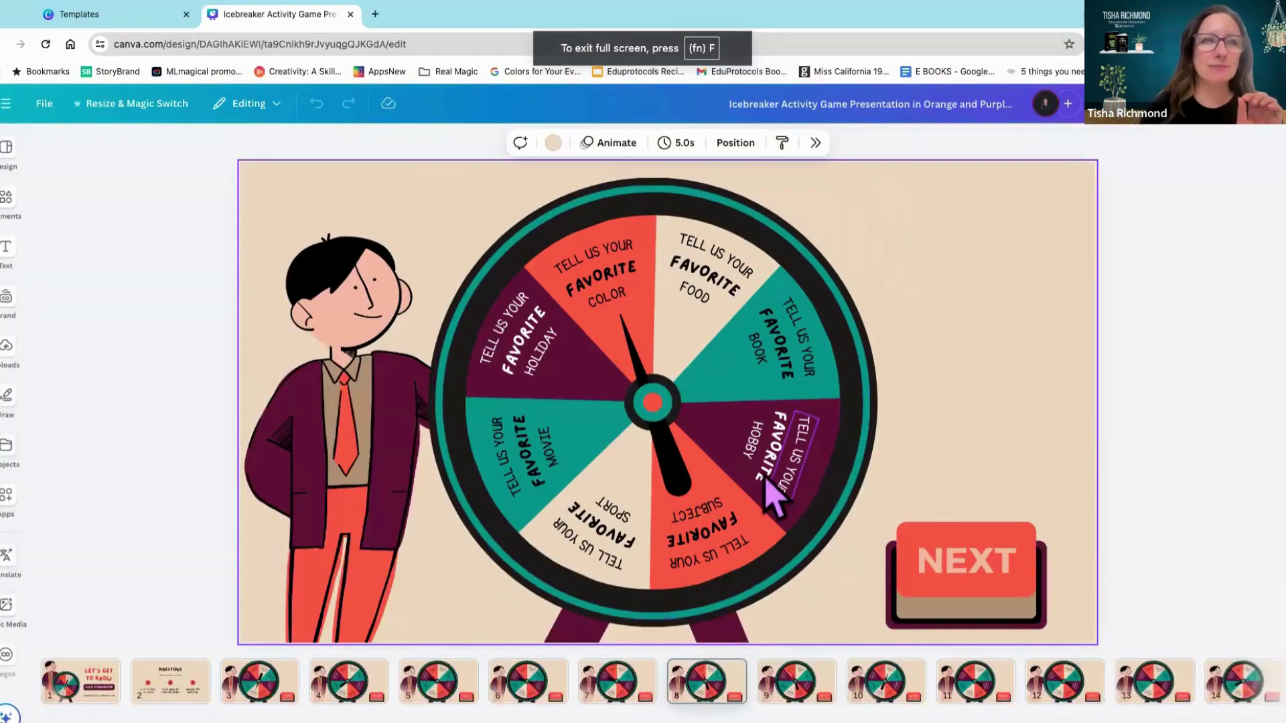
Return to the page 3 SPIN wheel, select its needle, and open the Present options
click(259, 681)
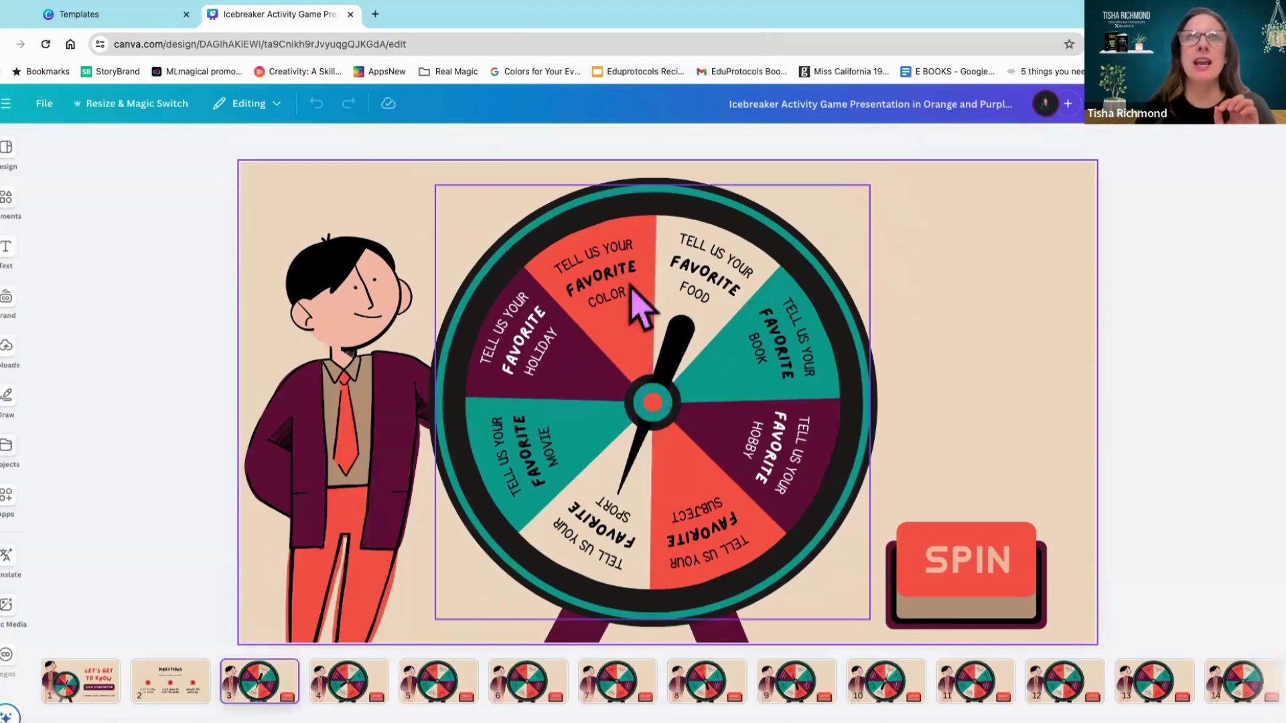
click(686, 352)
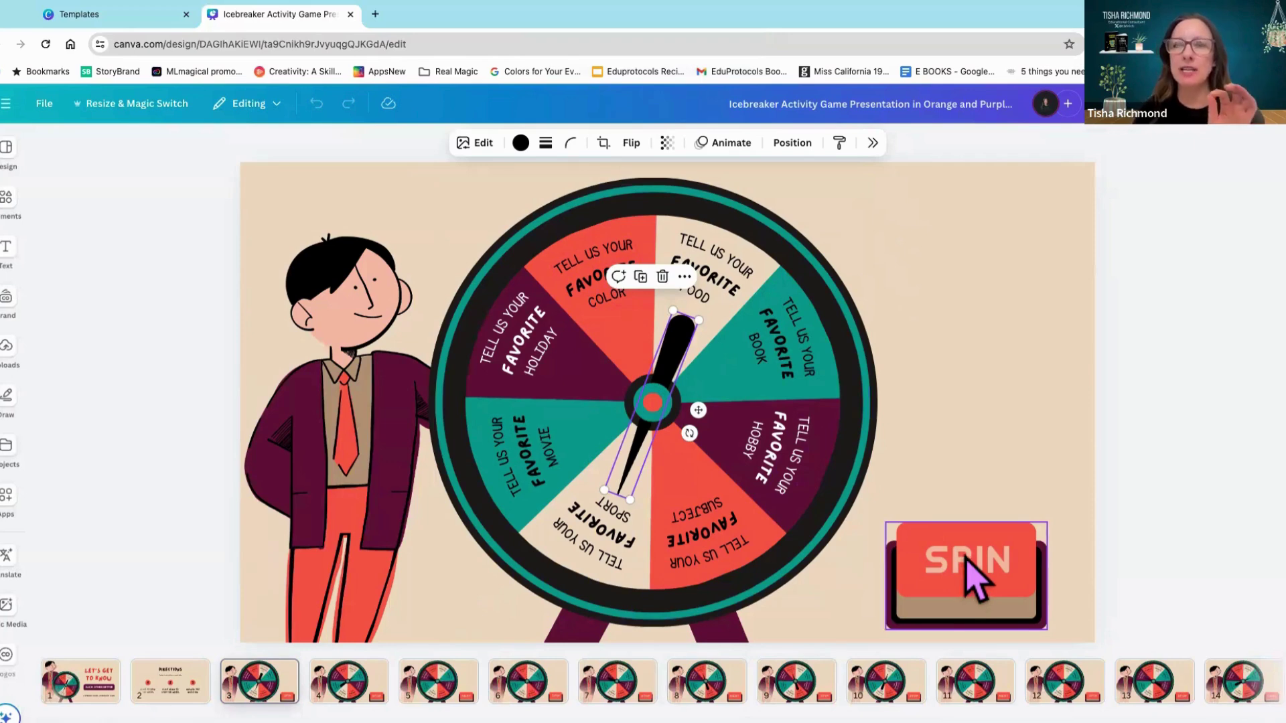
click(1159, 103)
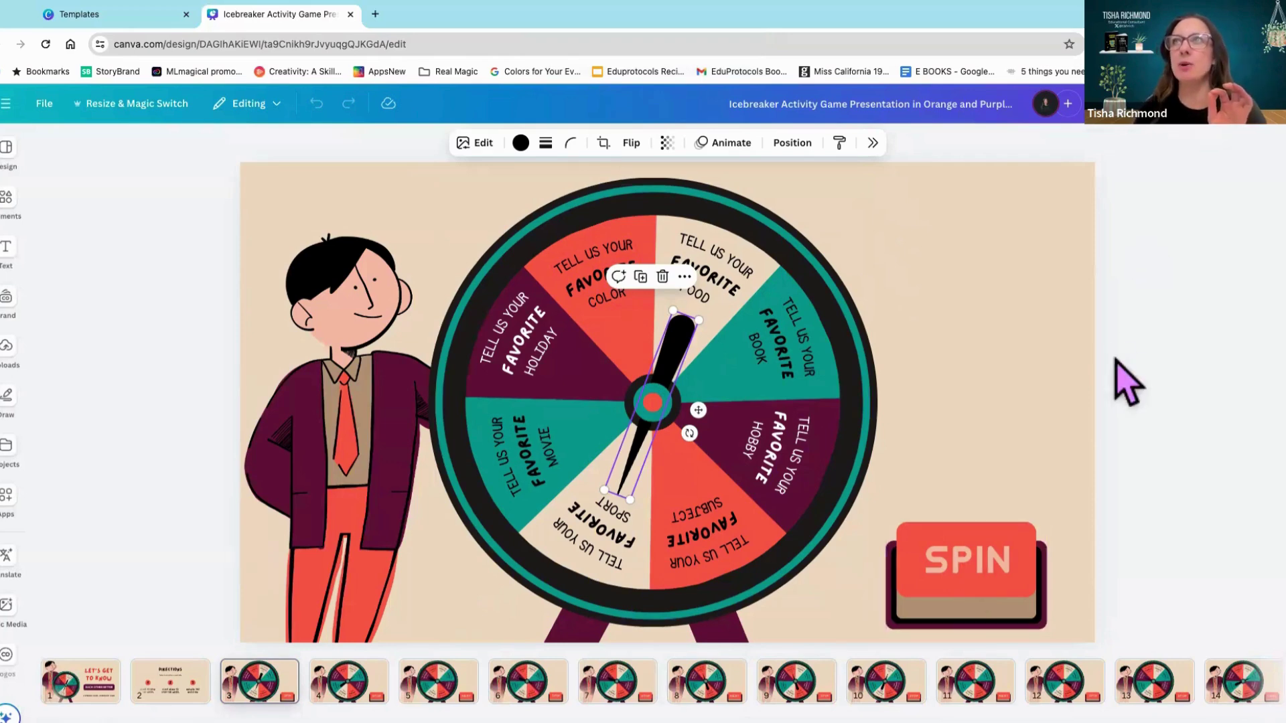
Present full screen and spin the wheel until it stops between holiday and hobby, then exit
click(1145, 468)
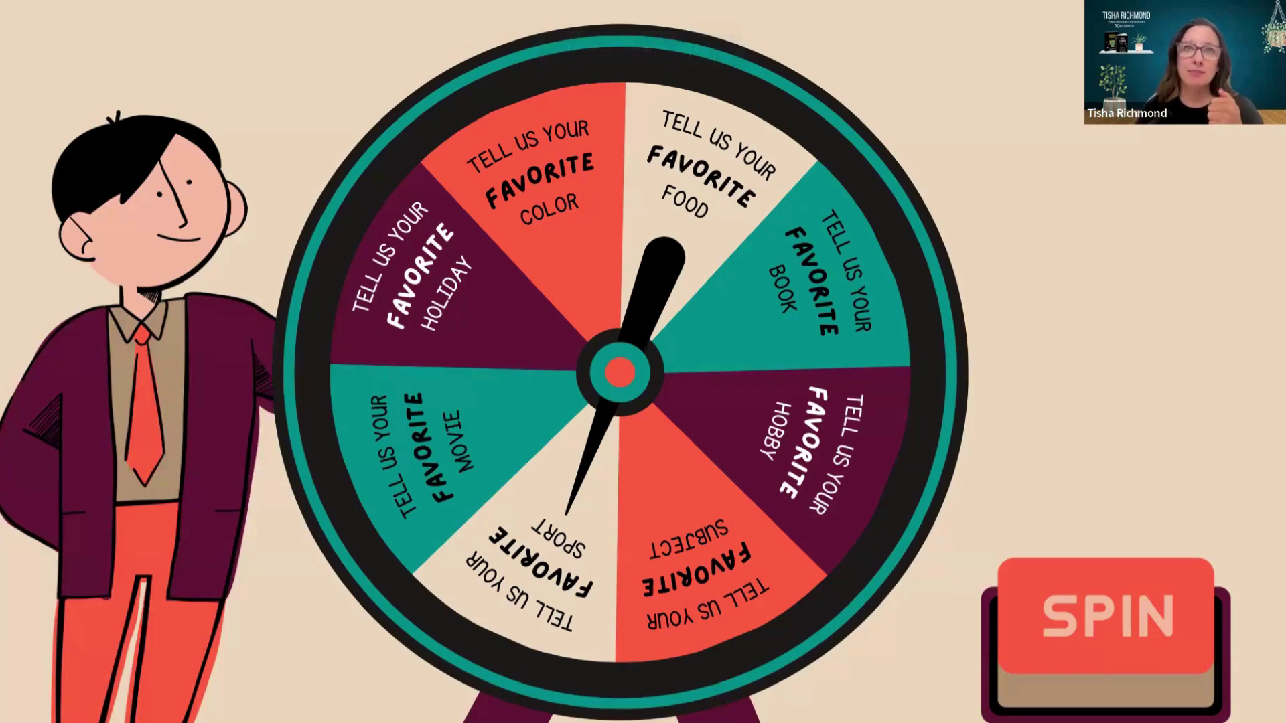
click(1133, 552)
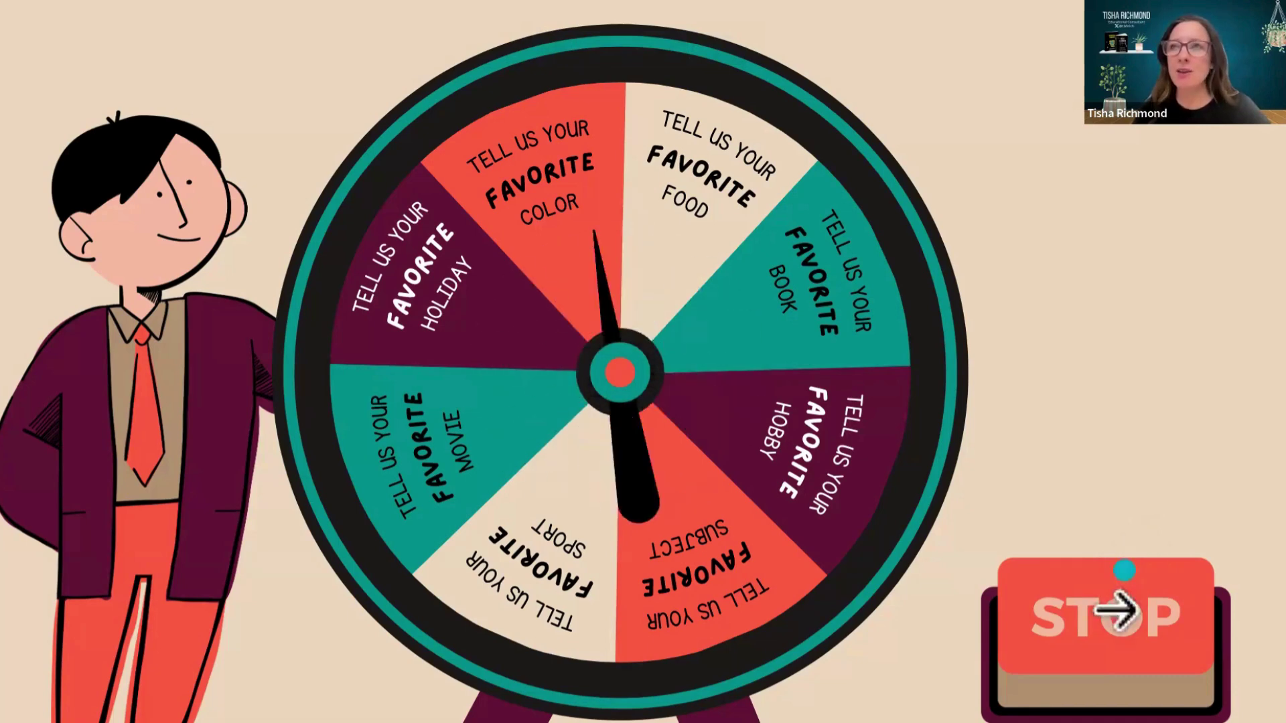
key(Escape)
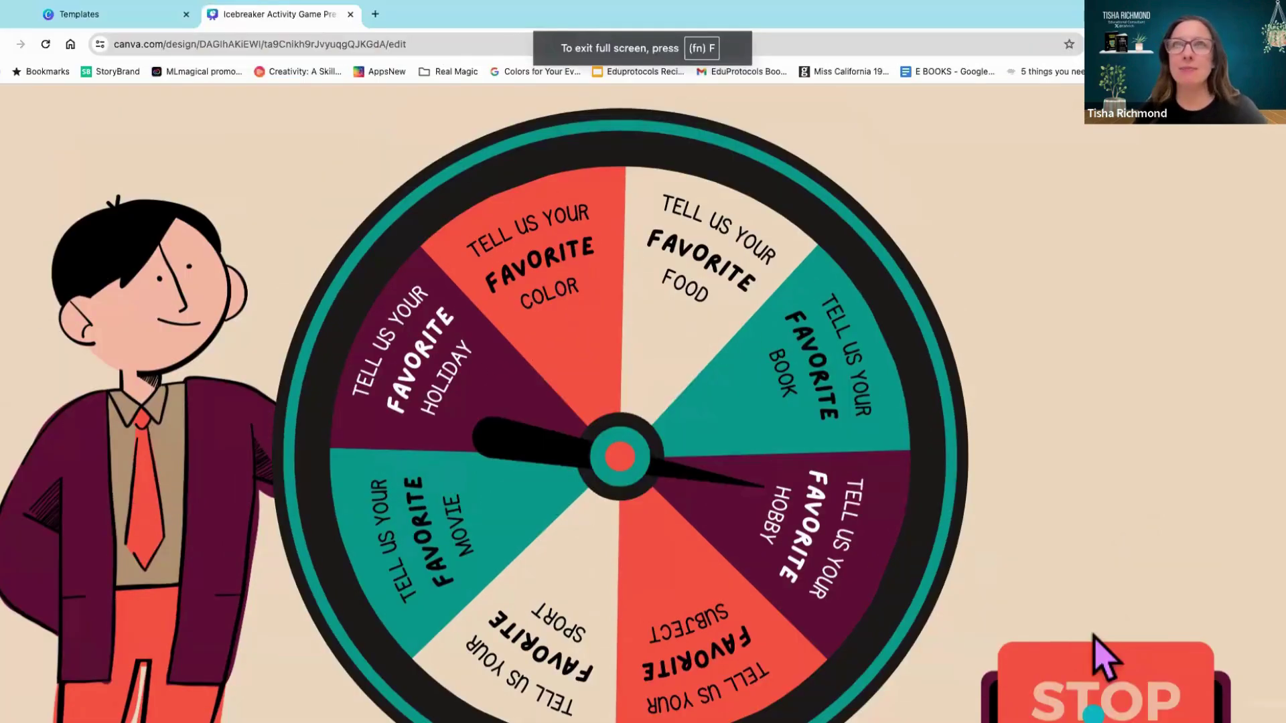
Give the page 4 needle a Rotate animation, then present full screen
click(698, 374)
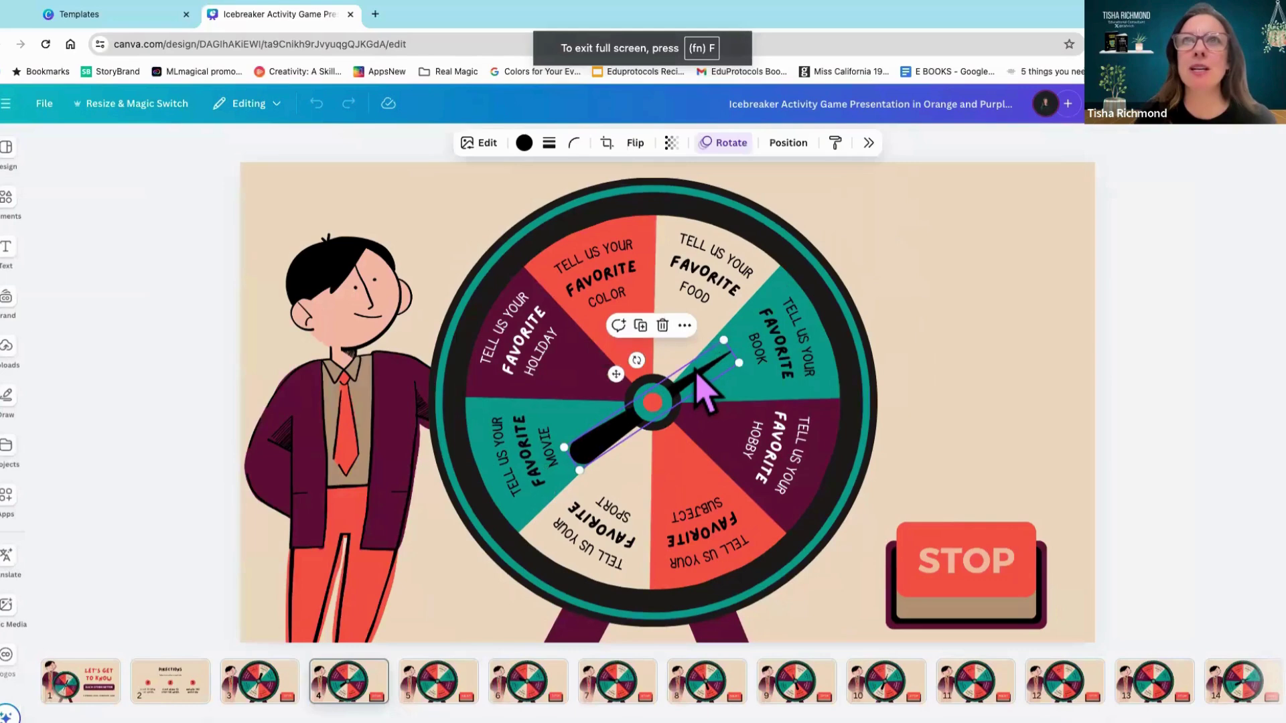
click(730, 144)
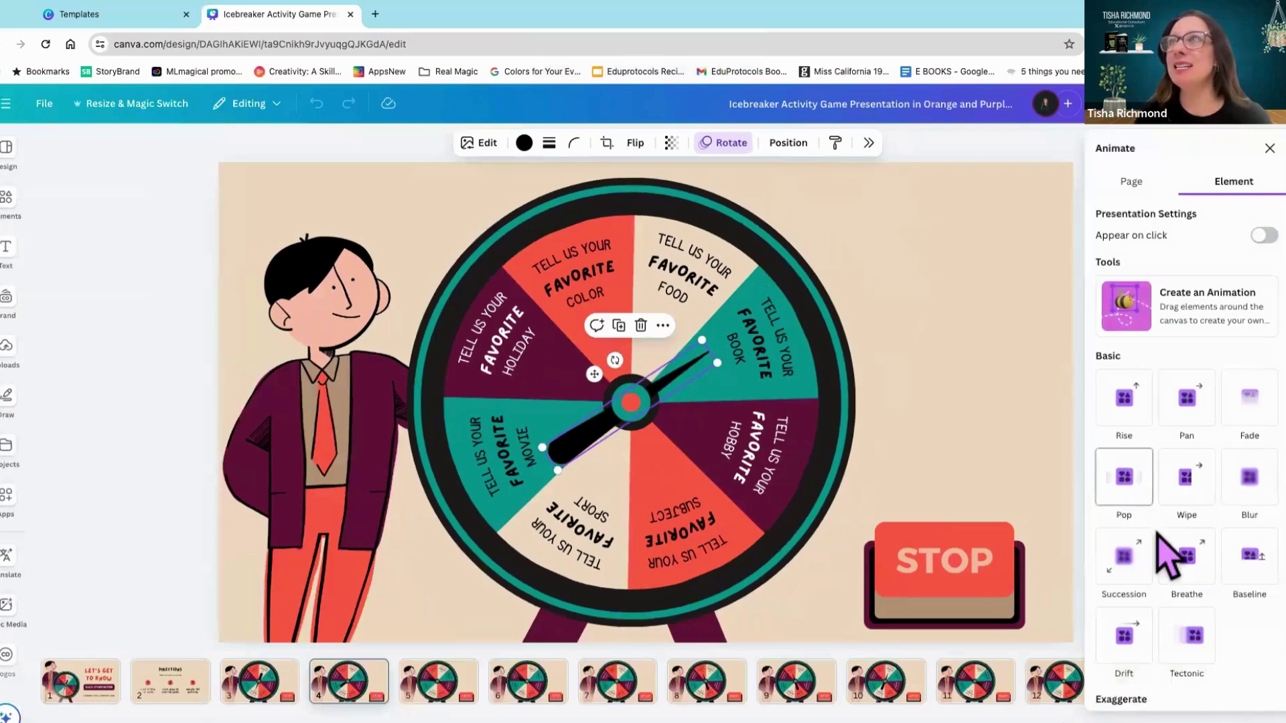
scroll(1168, 556, down, 5)
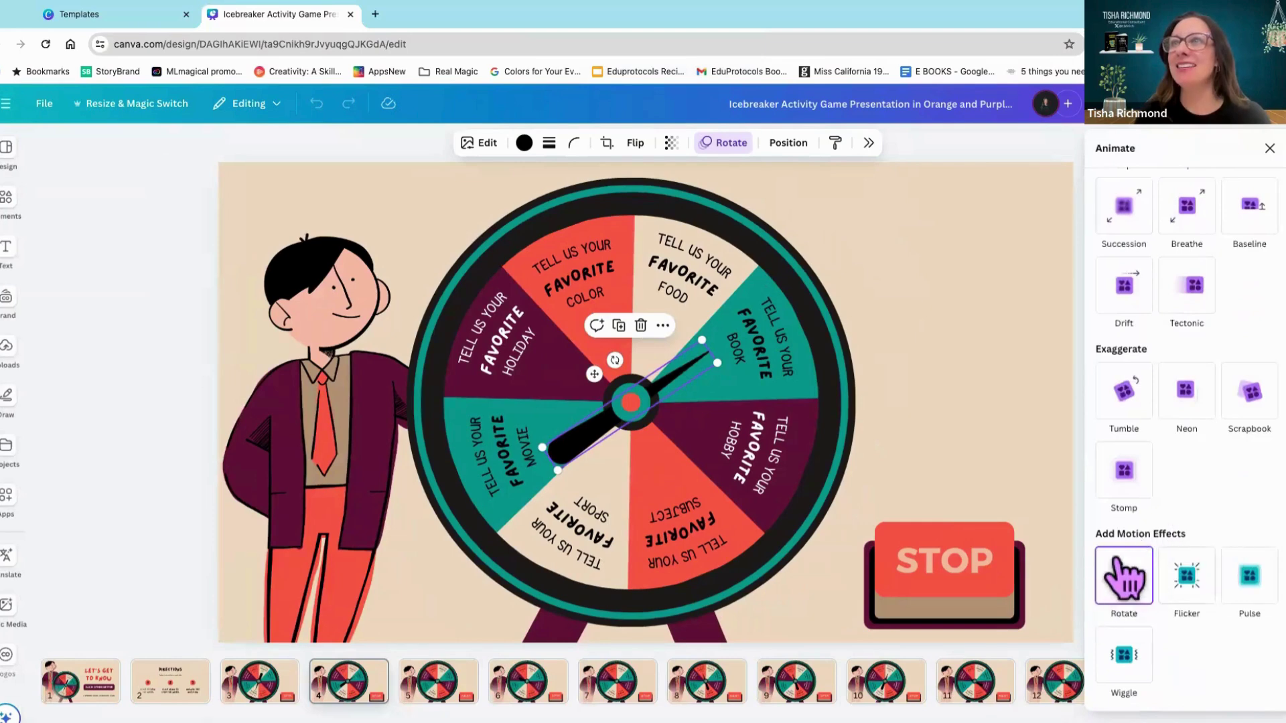
click(1132, 577)
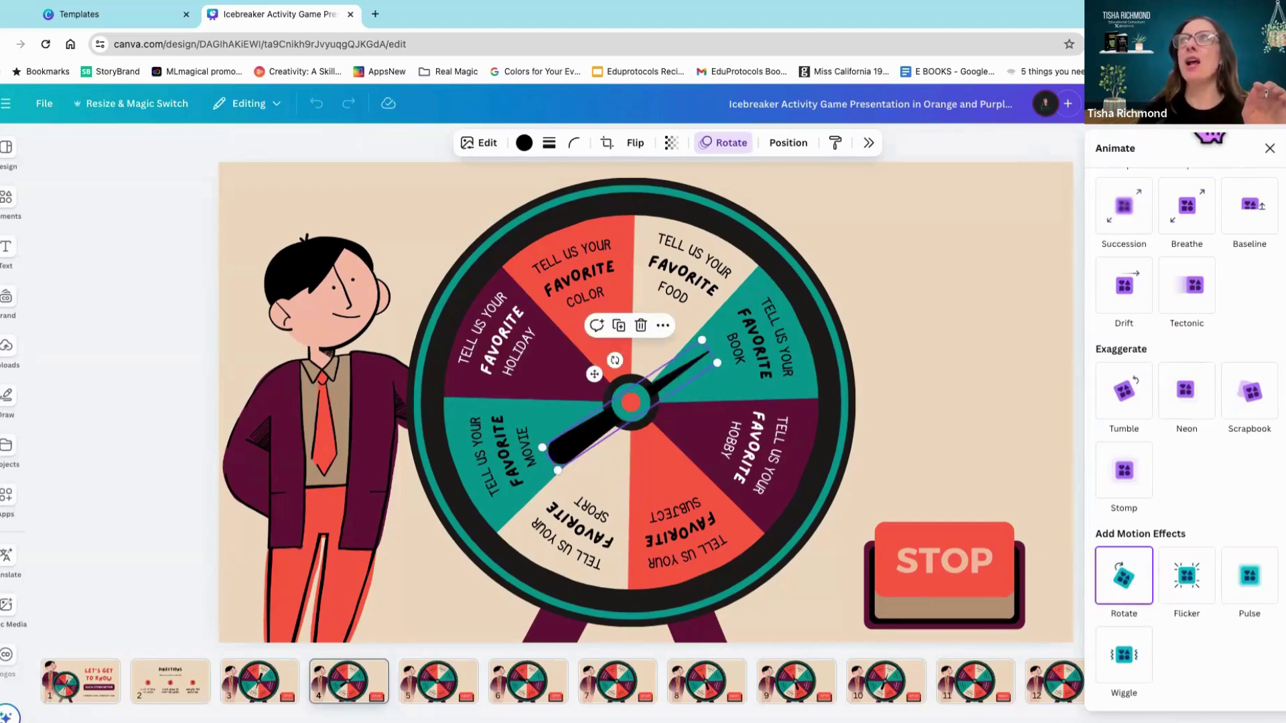
click(1179, 103)
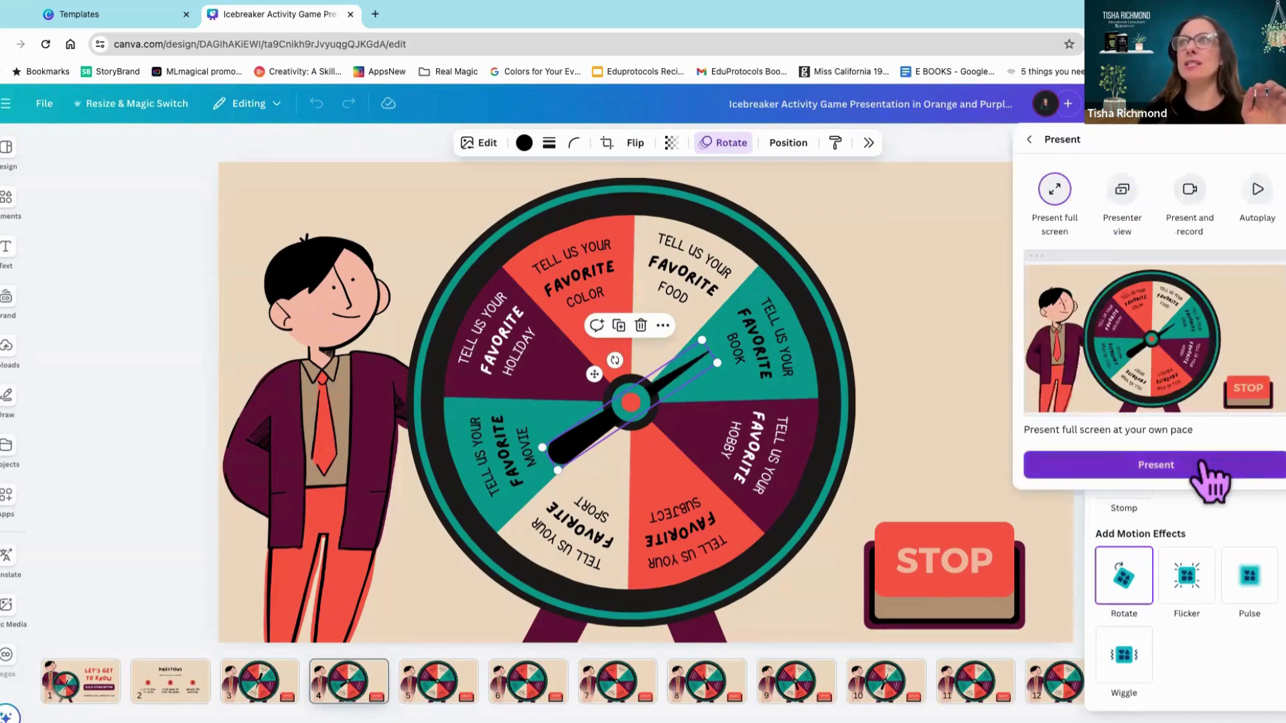
click(1197, 462)
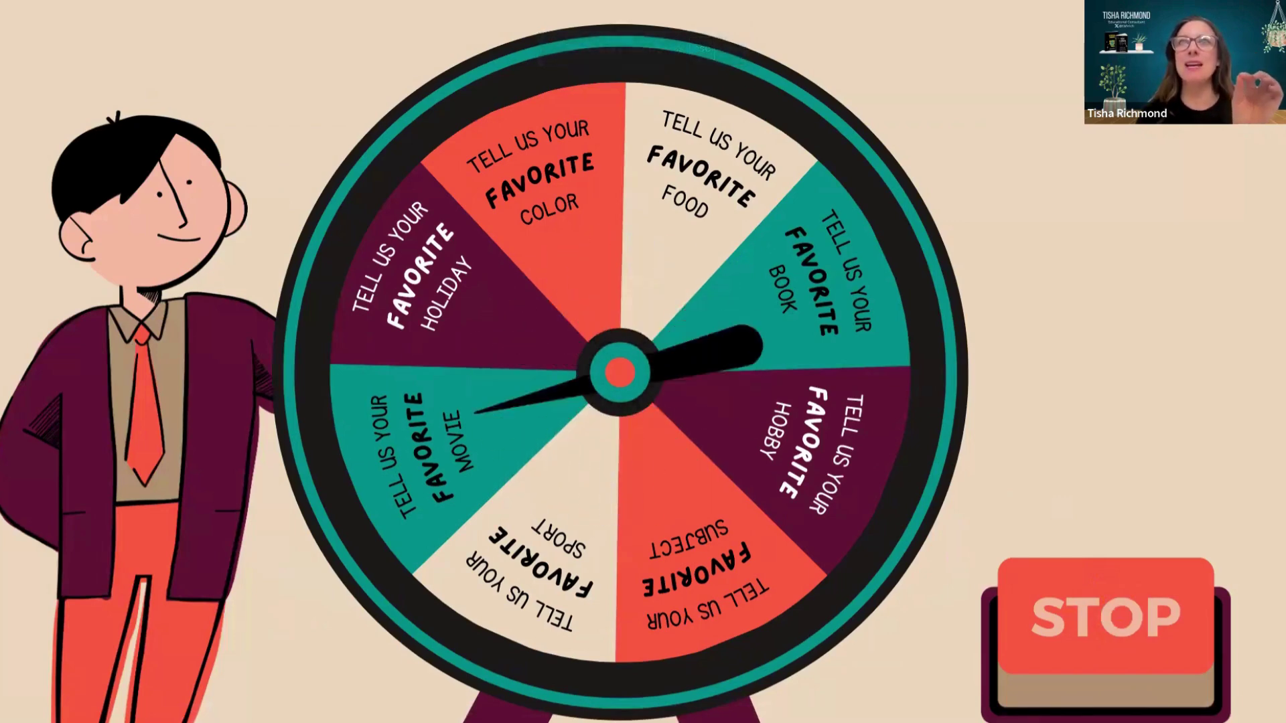
Stop the spinning wheel on Hobby and exit full screen with Esc
click(1105, 616)
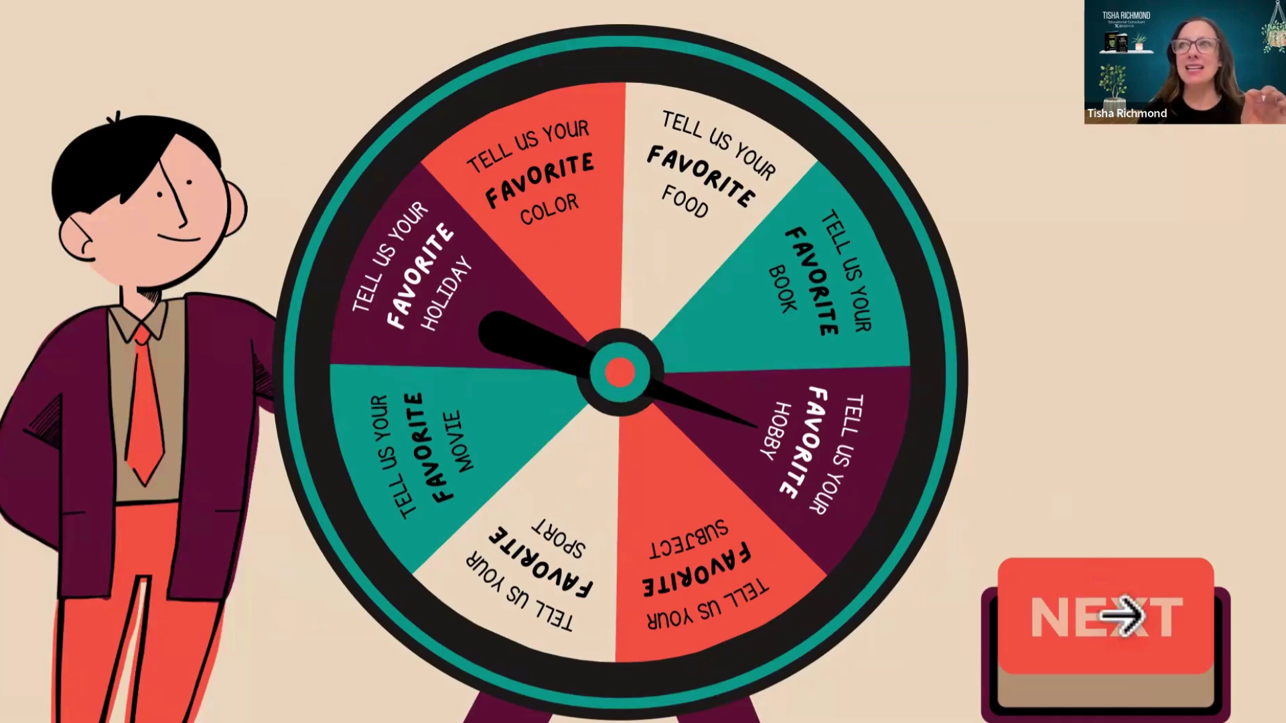
key(Escape)
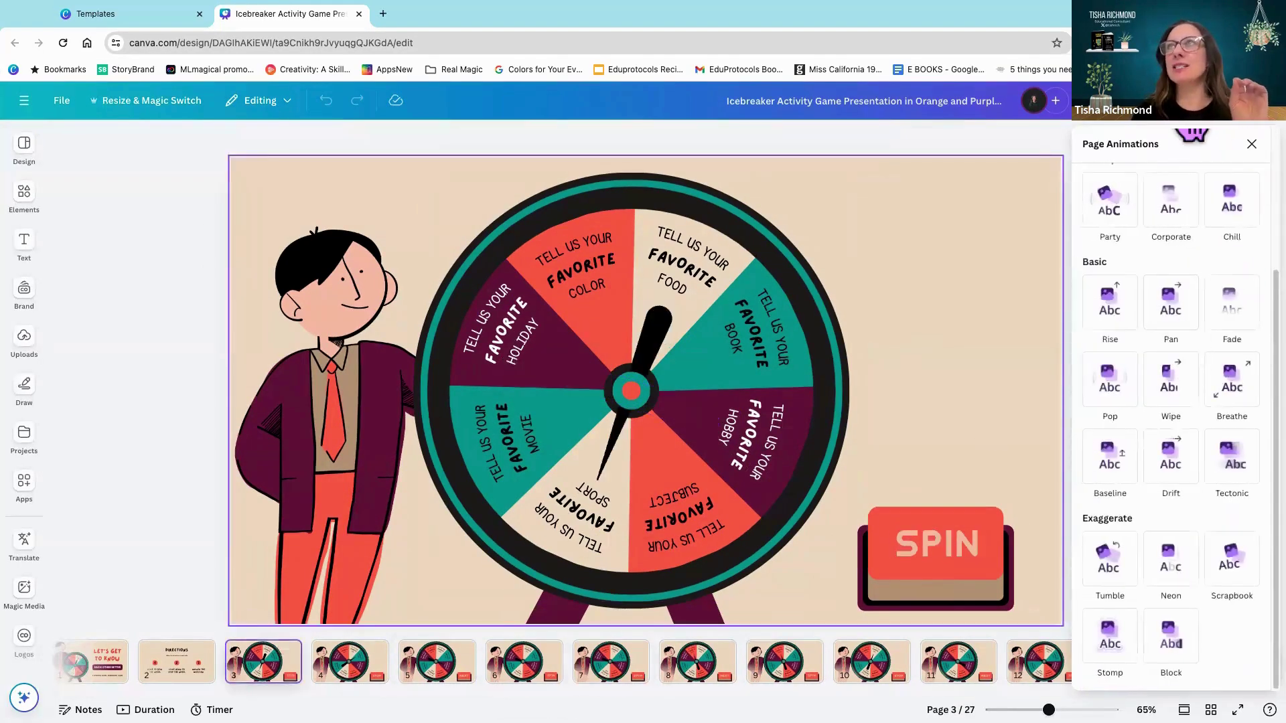
Present full screen again, stop the pointer on the Hobby slice, and exit
click(1226, 104)
click(1185, 465)
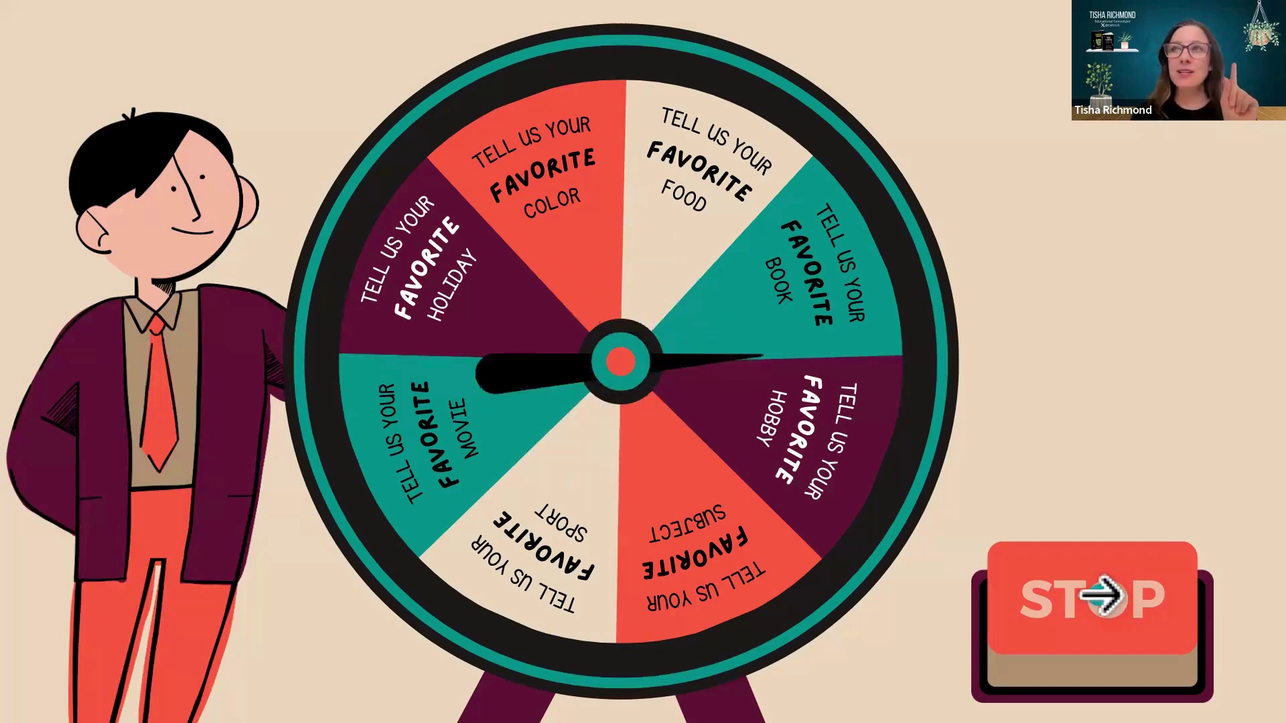
click(1104, 595)
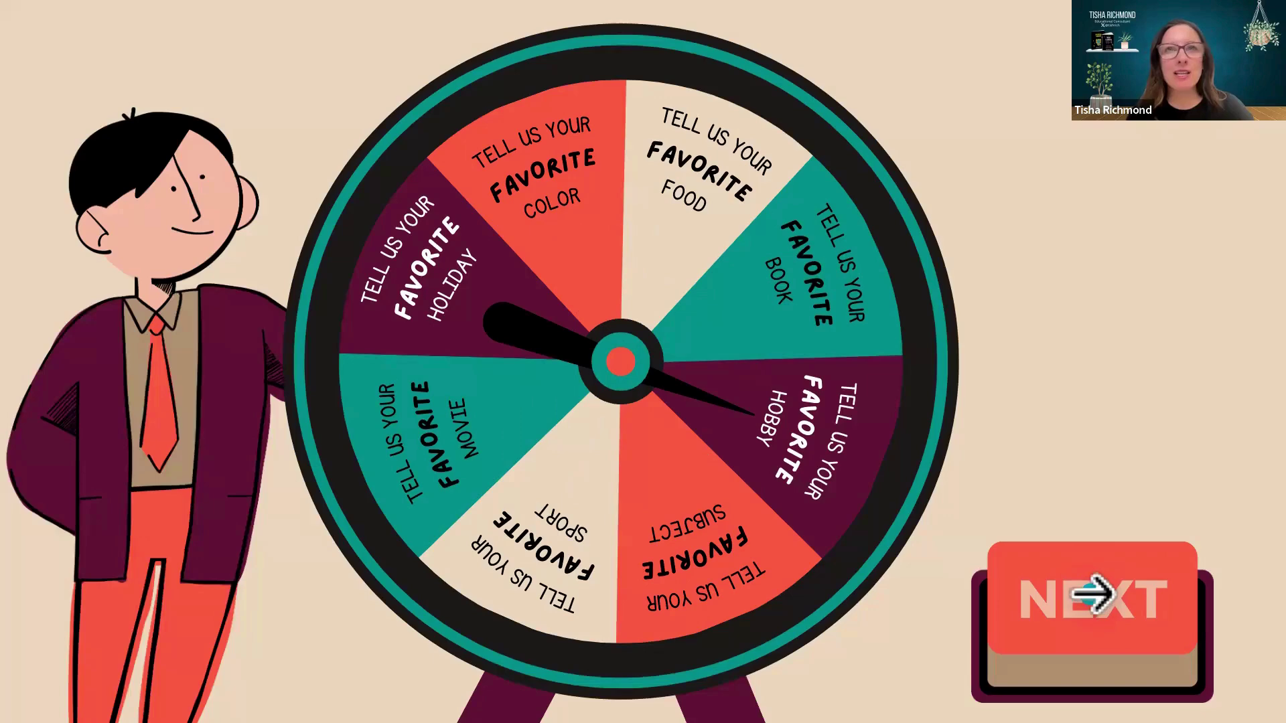
key(Escape)
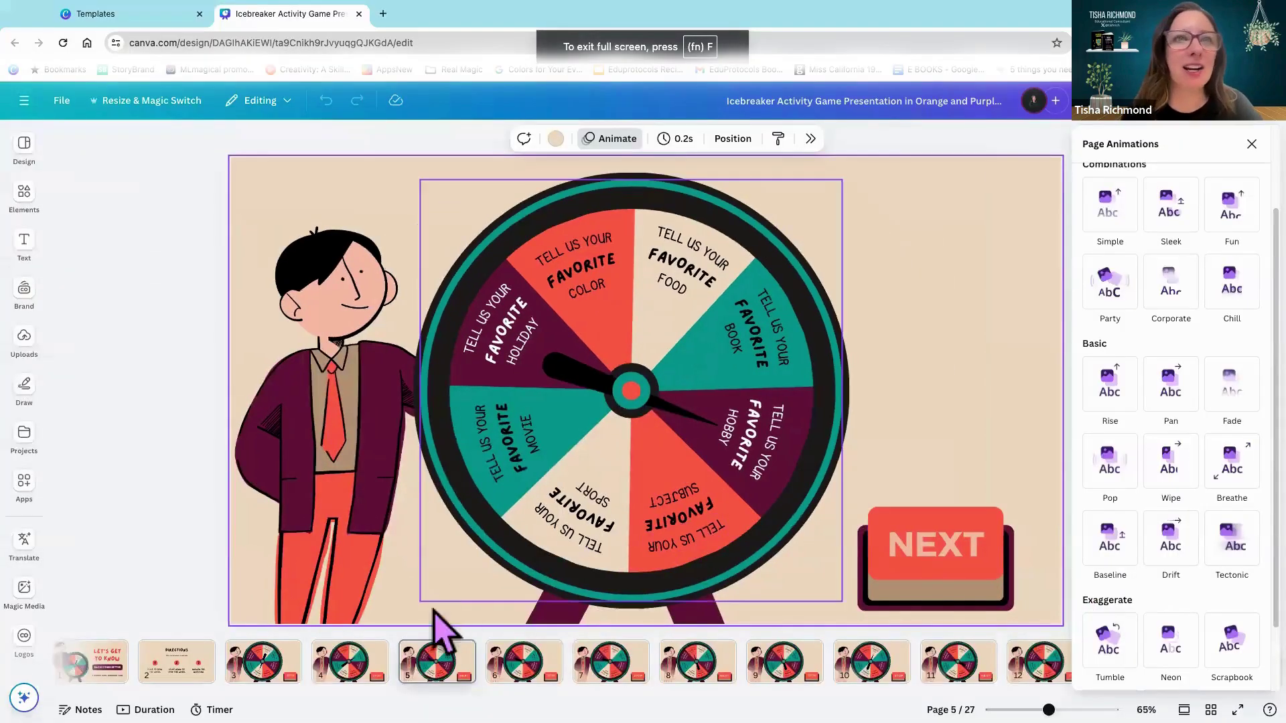
Deselect the page 5 wheel, switch to page 4, and open the Present options
click(434, 673)
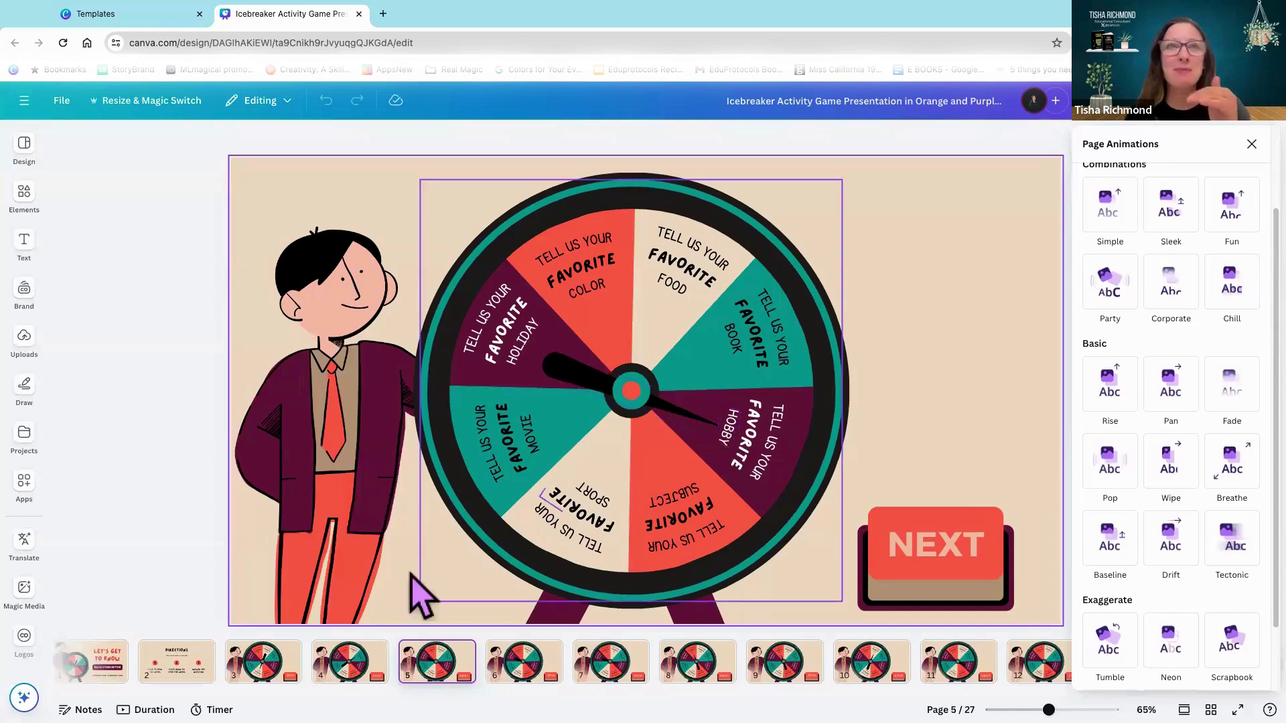
click(348, 663)
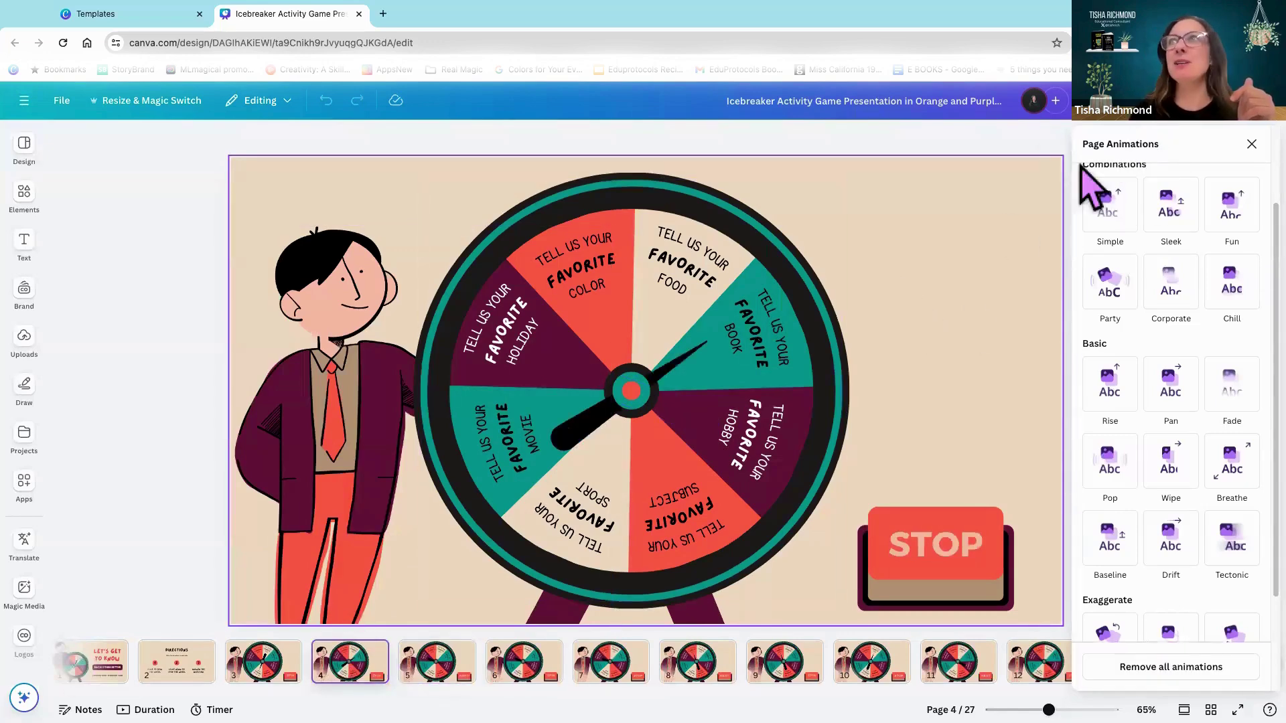
click(1139, 101)
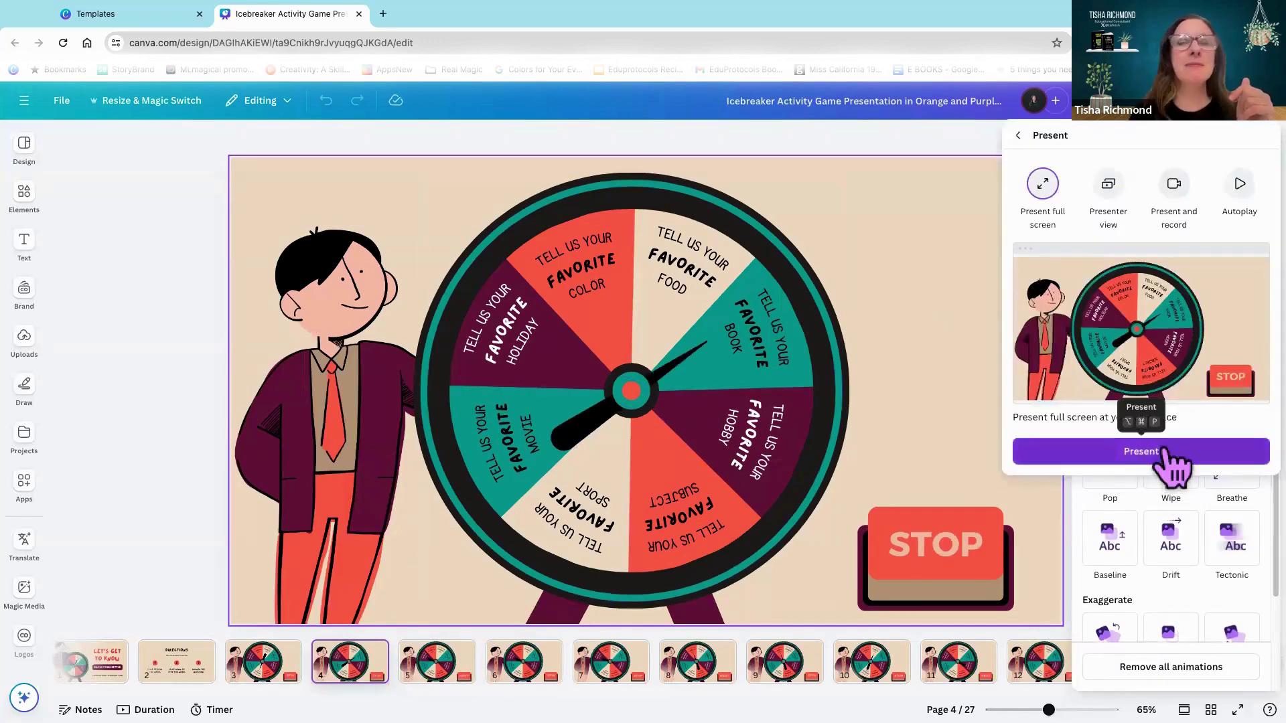
Present full screen from page 4, stop the wheel on Hobby, and exit to page 5
click(1171, 464)
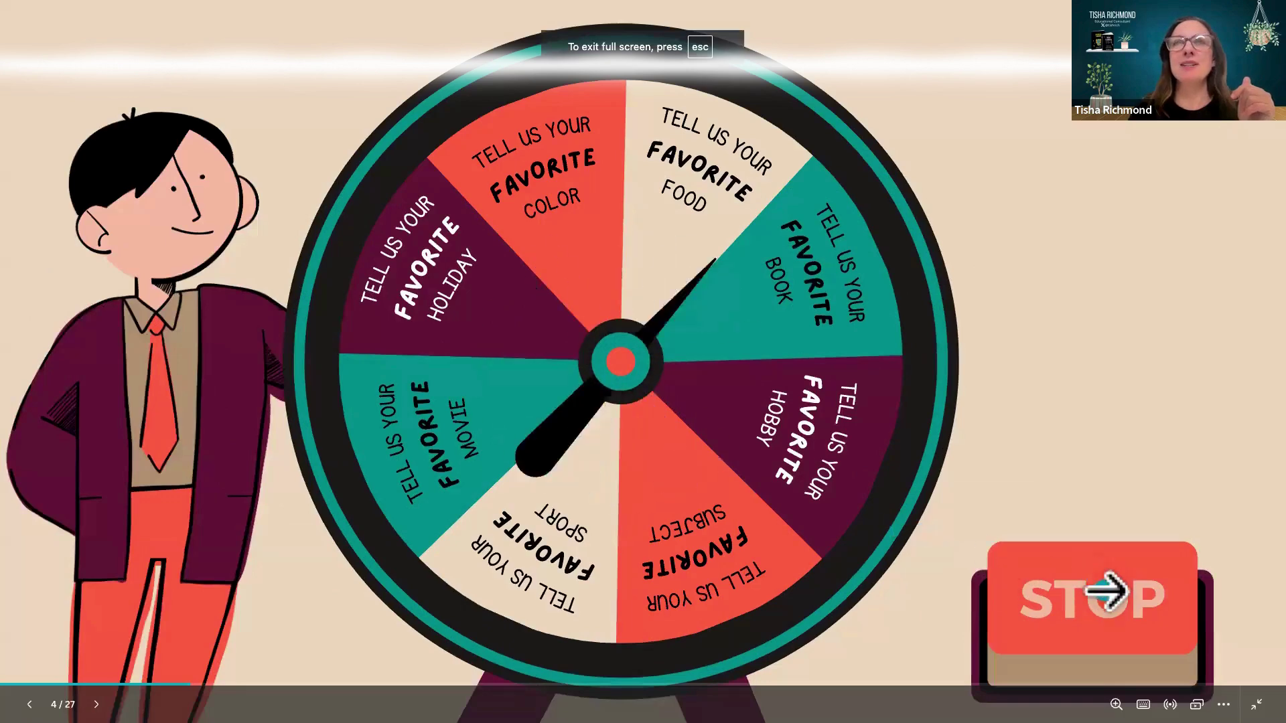
click(1102, 593)
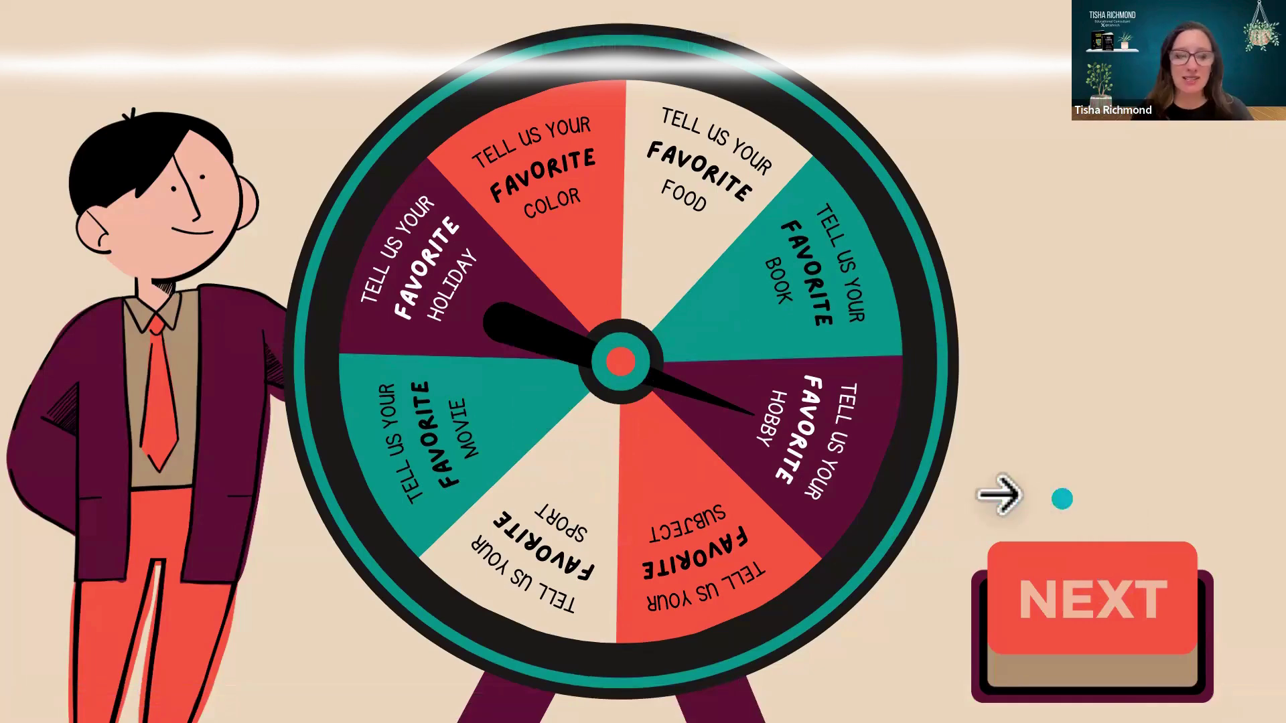
key(Escape)
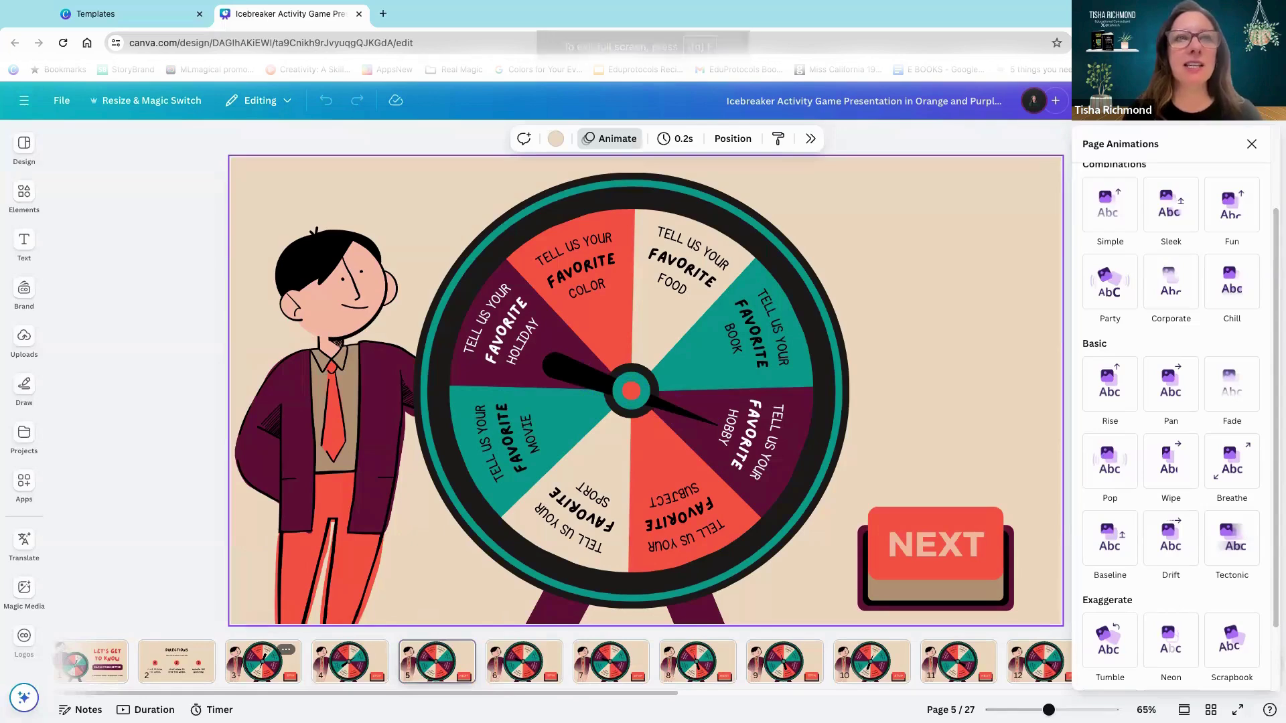
Step through page thumbnails 3, 4, 5 and 6, ending on the page 6 SPIN slide
click(263, 659)
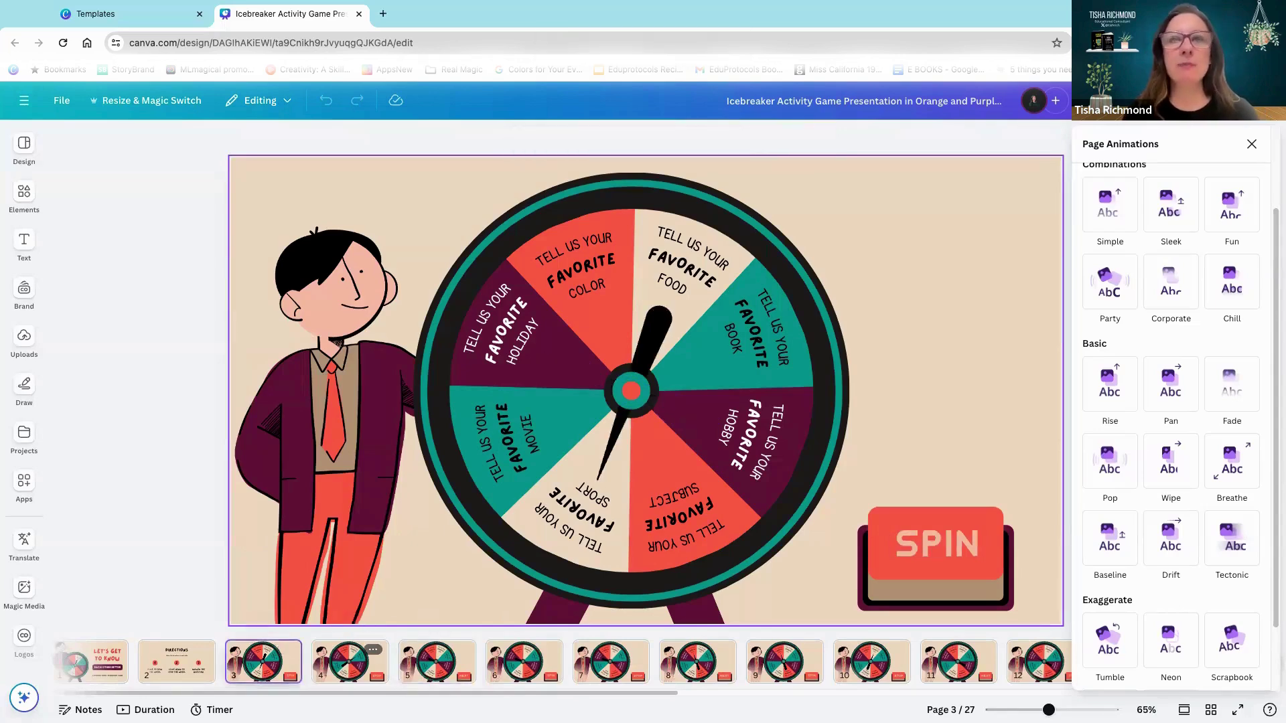
click(349, 662)
click(437, 662)
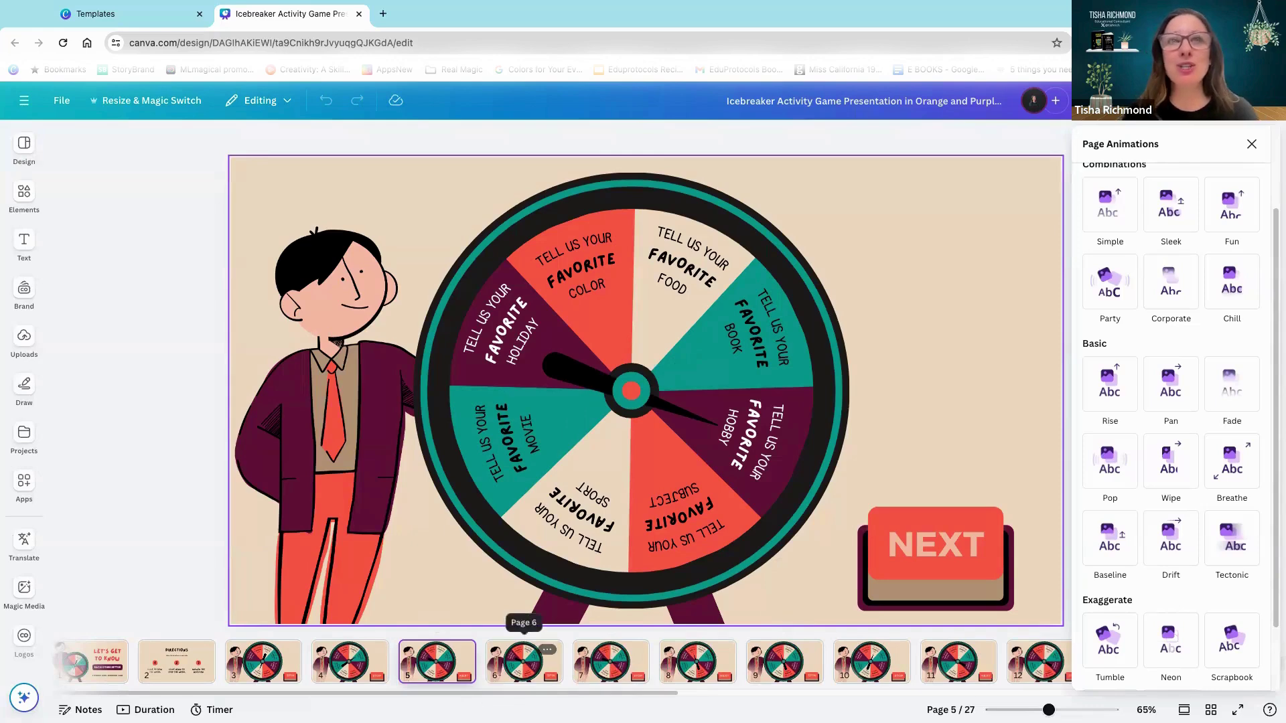
click(524, 659)
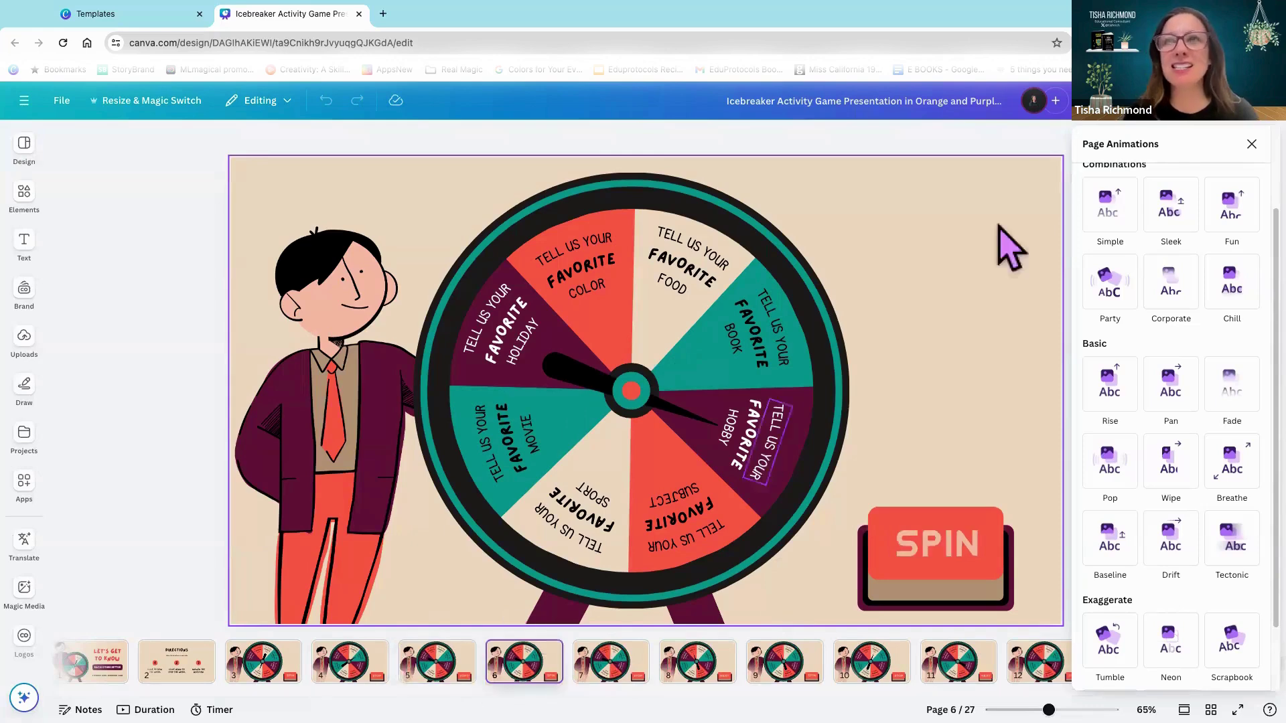
Present page 6 full screen, spin and stop the wheel on Color, then return to page 3
click(1198, 100)
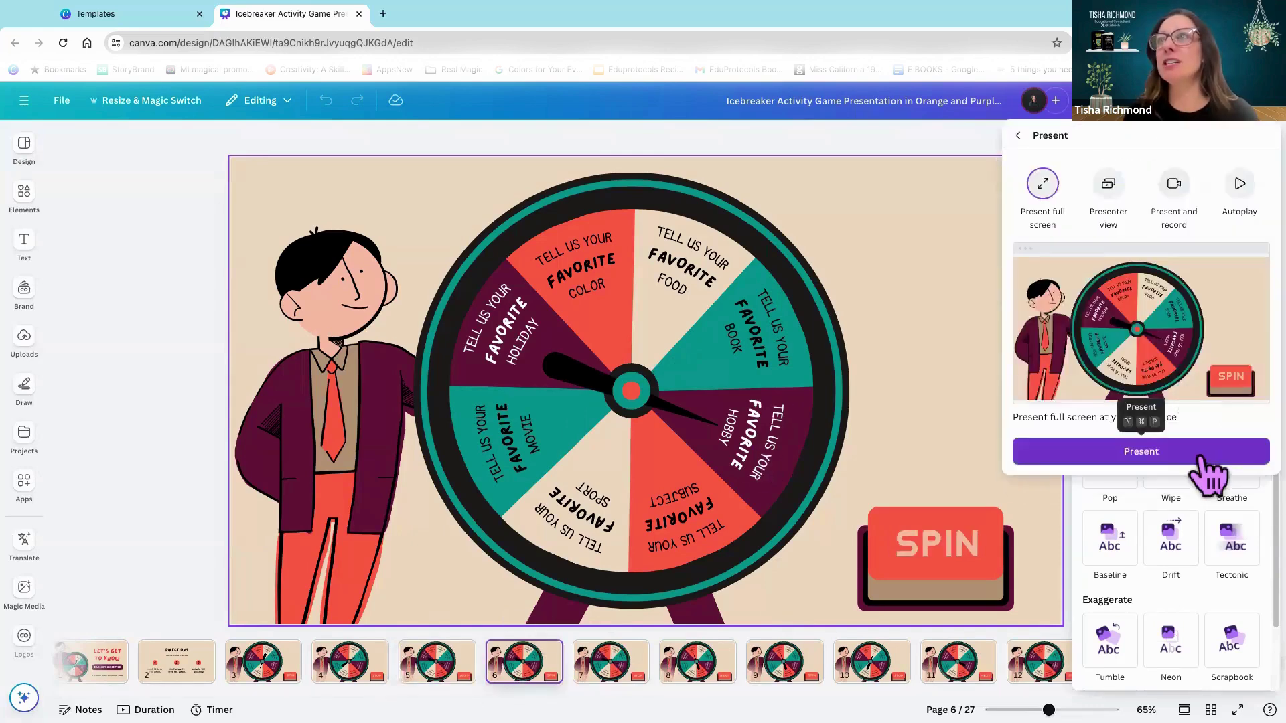
click(1206, 454)
click(1099, 594)
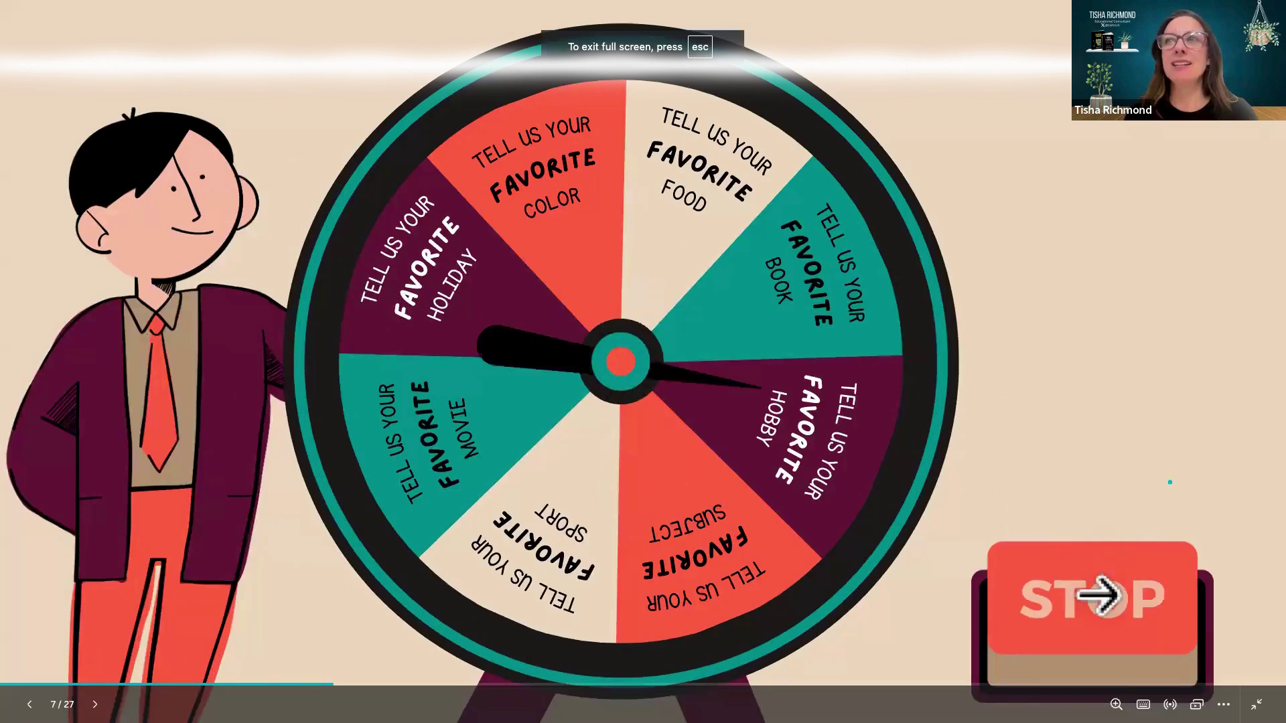
click(1099, 594)
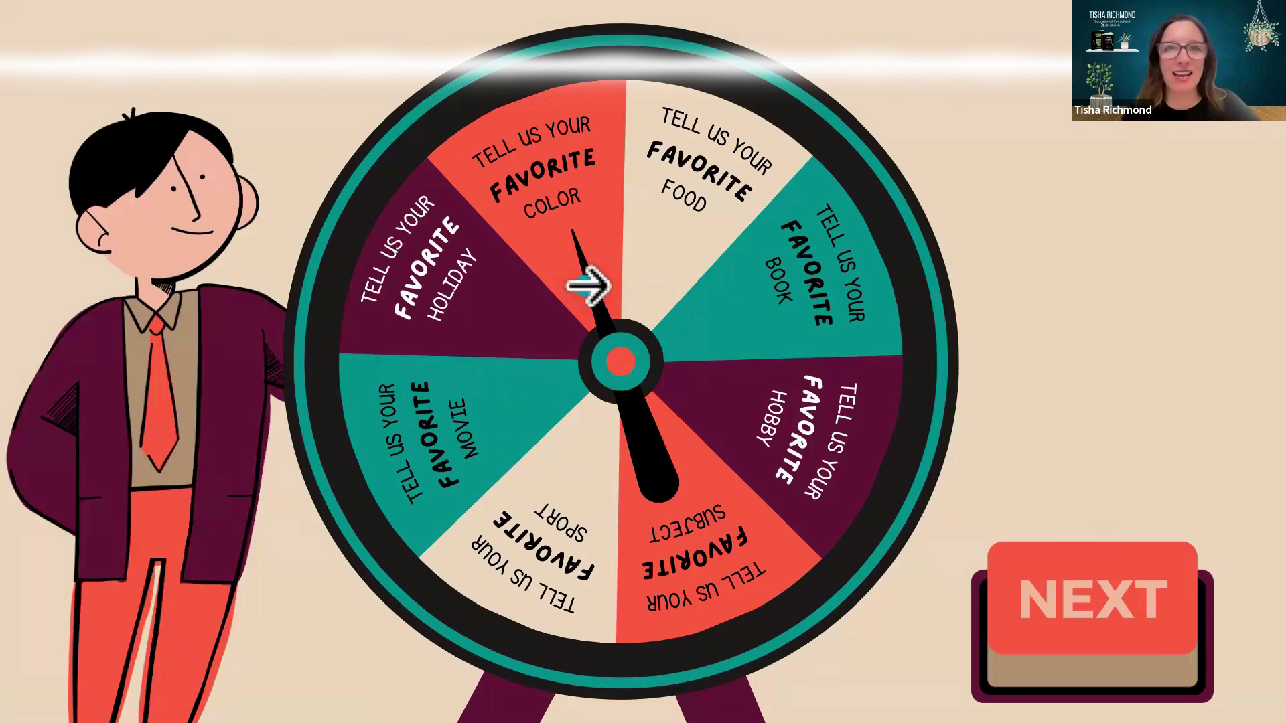
key(Escape)
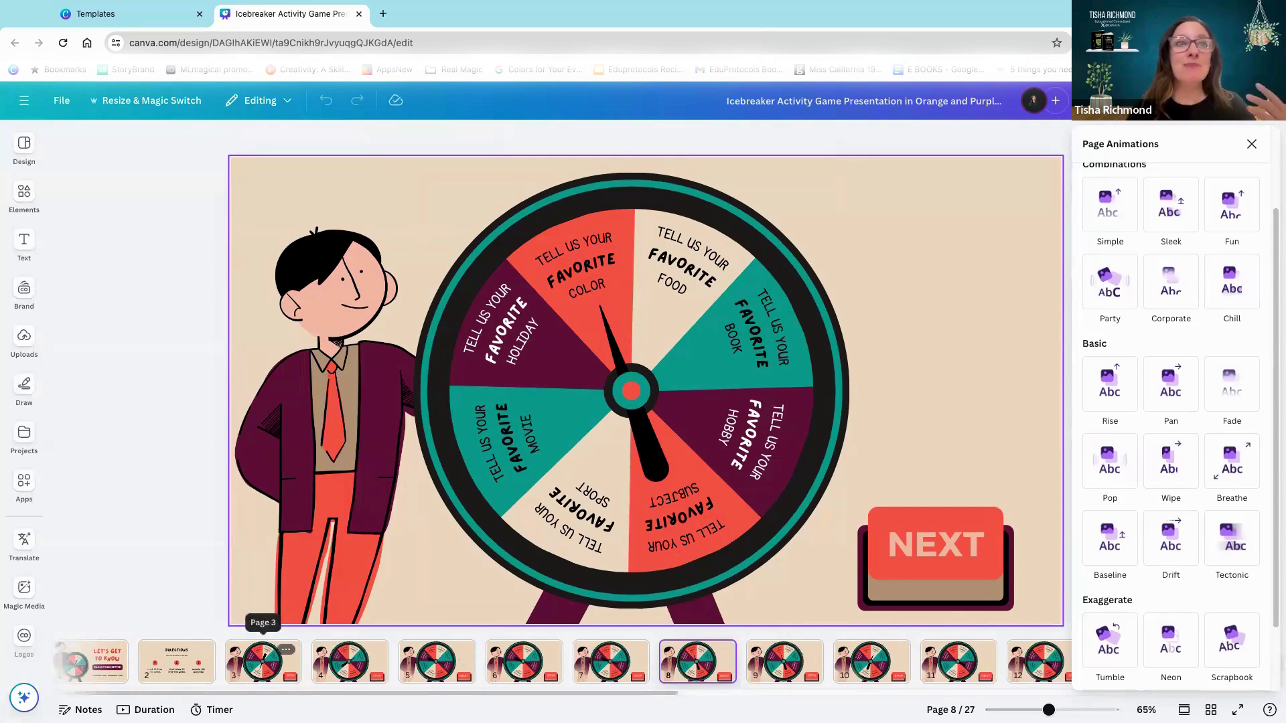
click(262, 659)
Present full screen from page 3, spin the wheel, and stop it on Color
click(1158, 101)
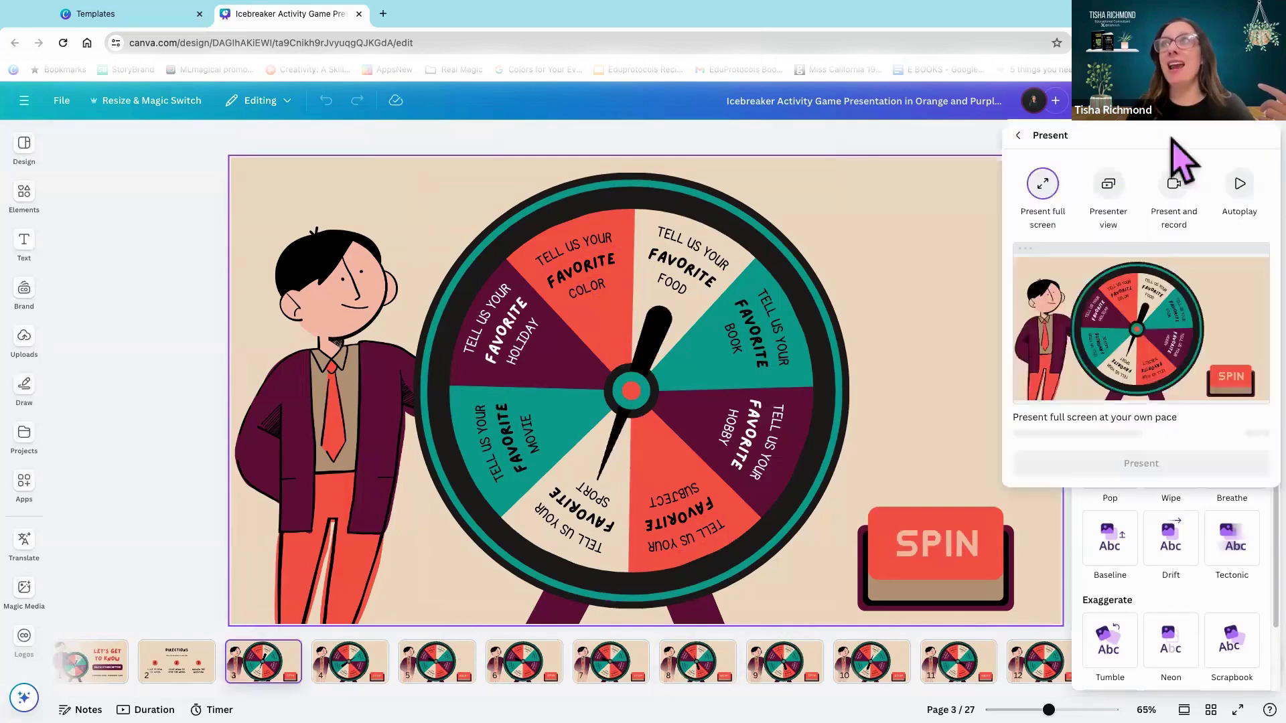
click(1166, 450)
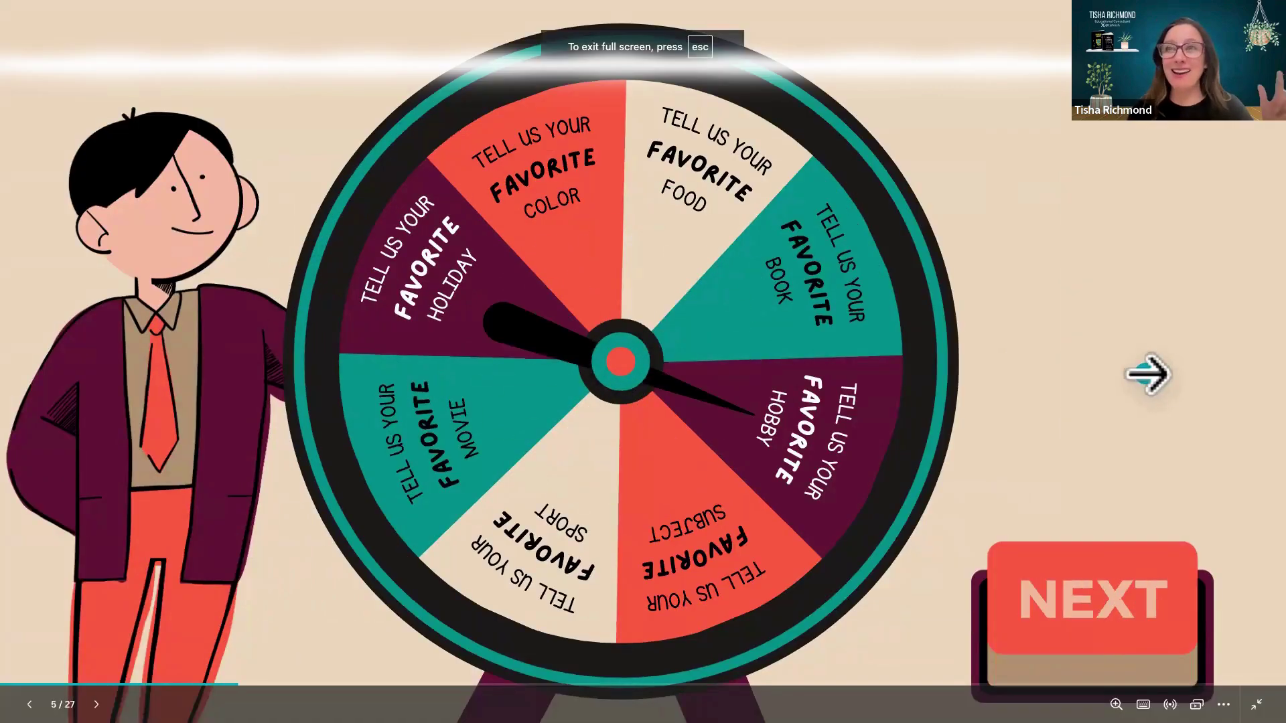
click(1102, 588)
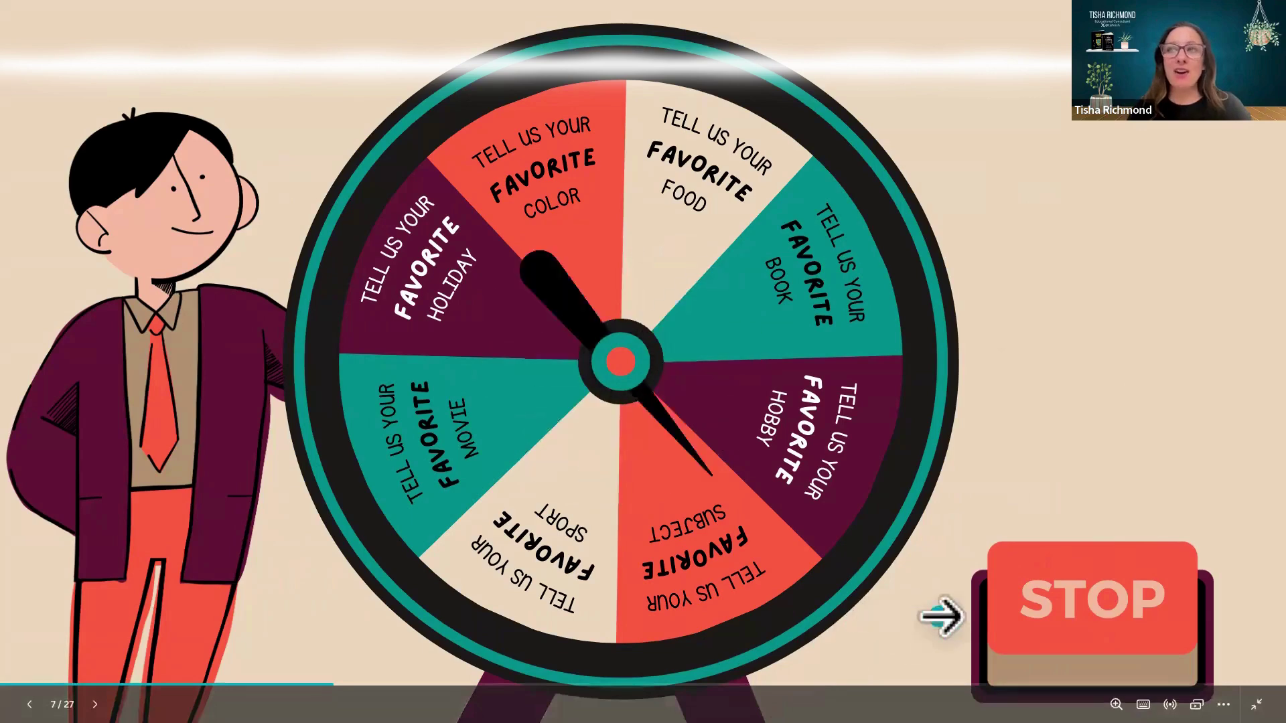
click(992, 612)
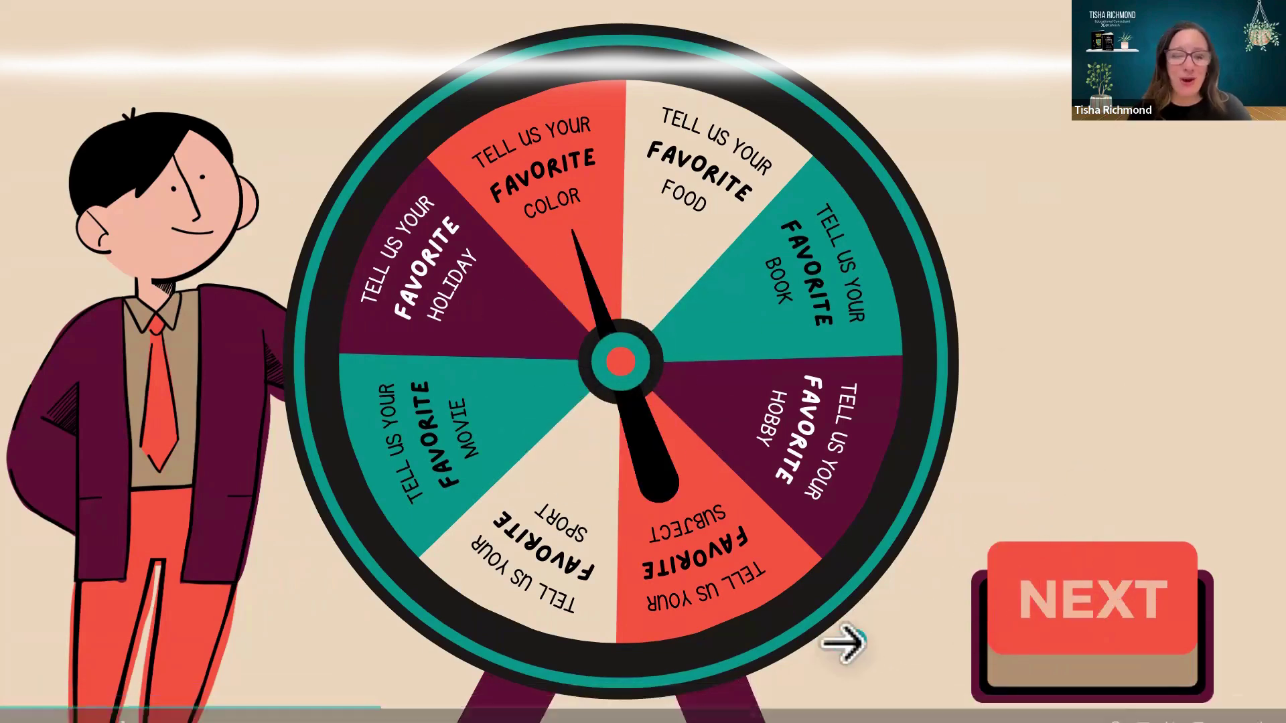
Exit full screen and revisit pages 3, 4 and 5, ending on the NEXT wheel slide
key(Escape)
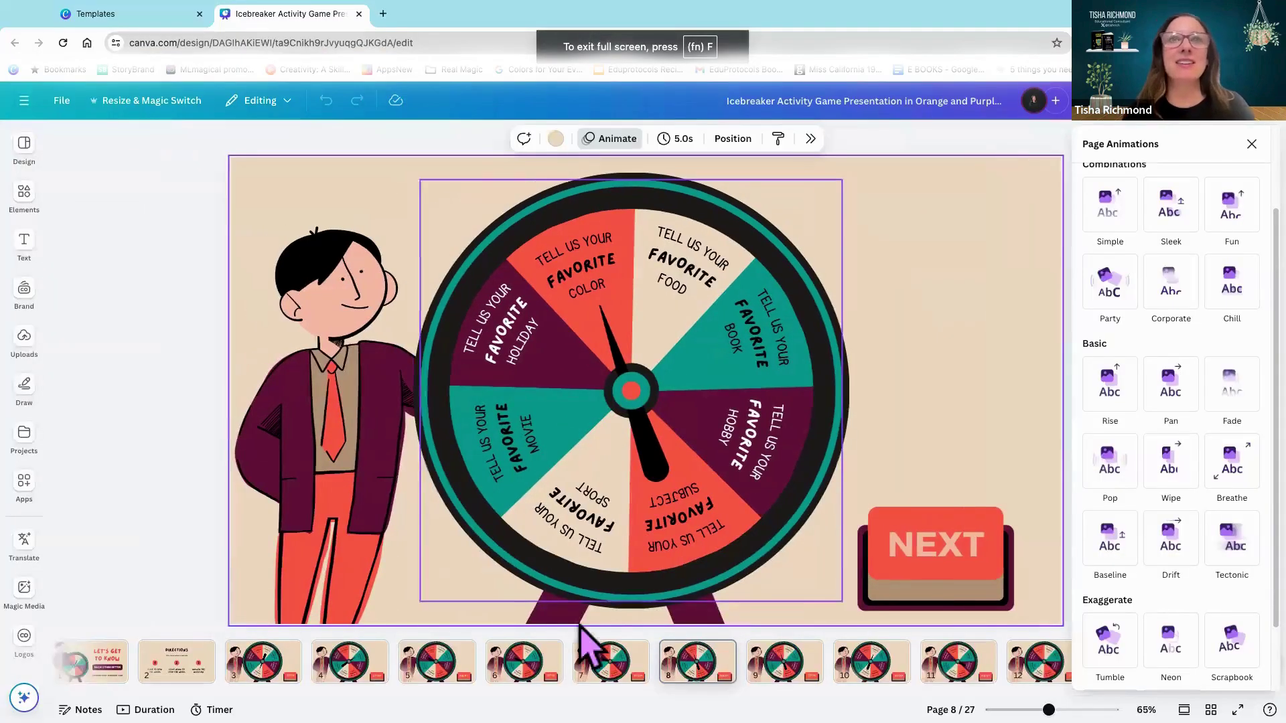
click(263, 659)
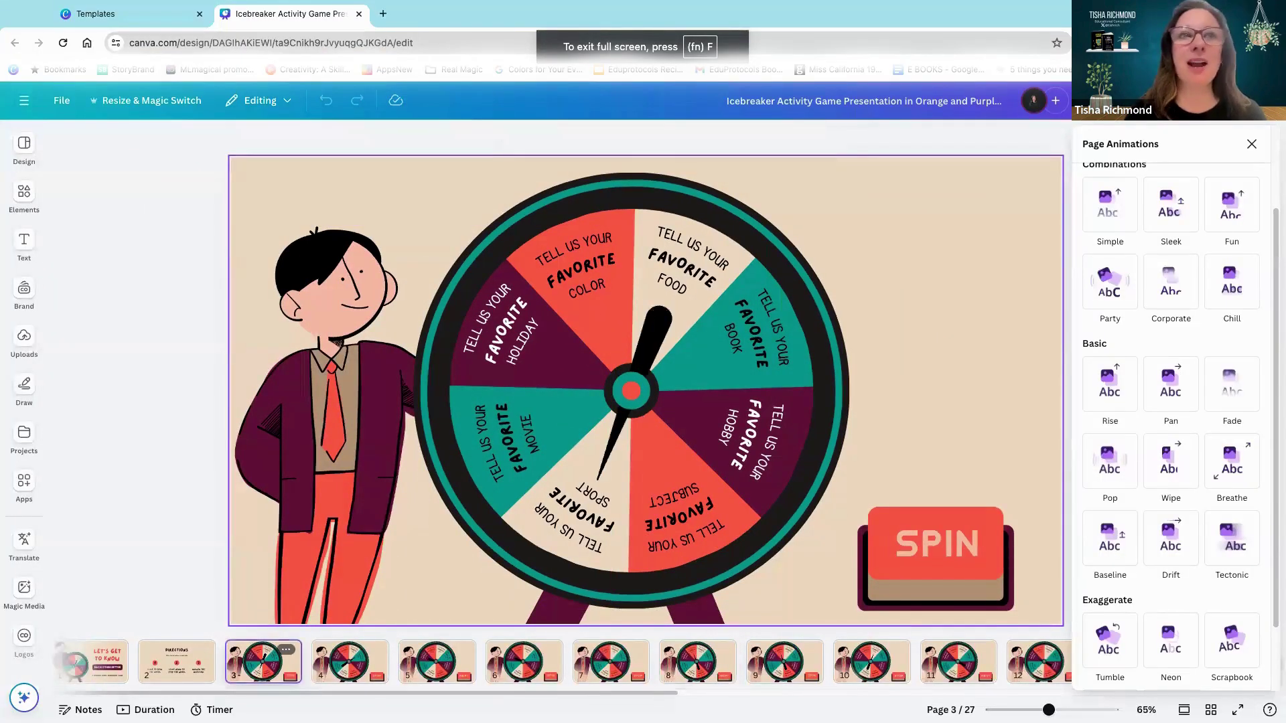
click(349, 660)
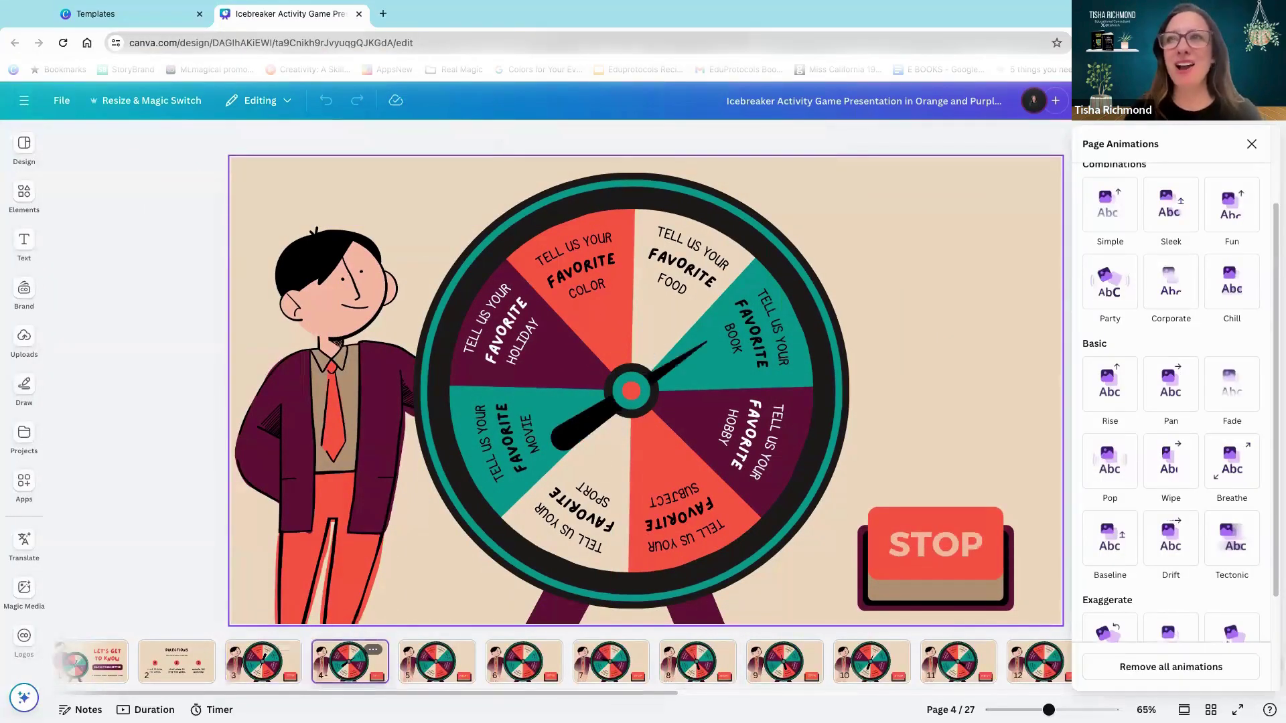
click(436, 662)
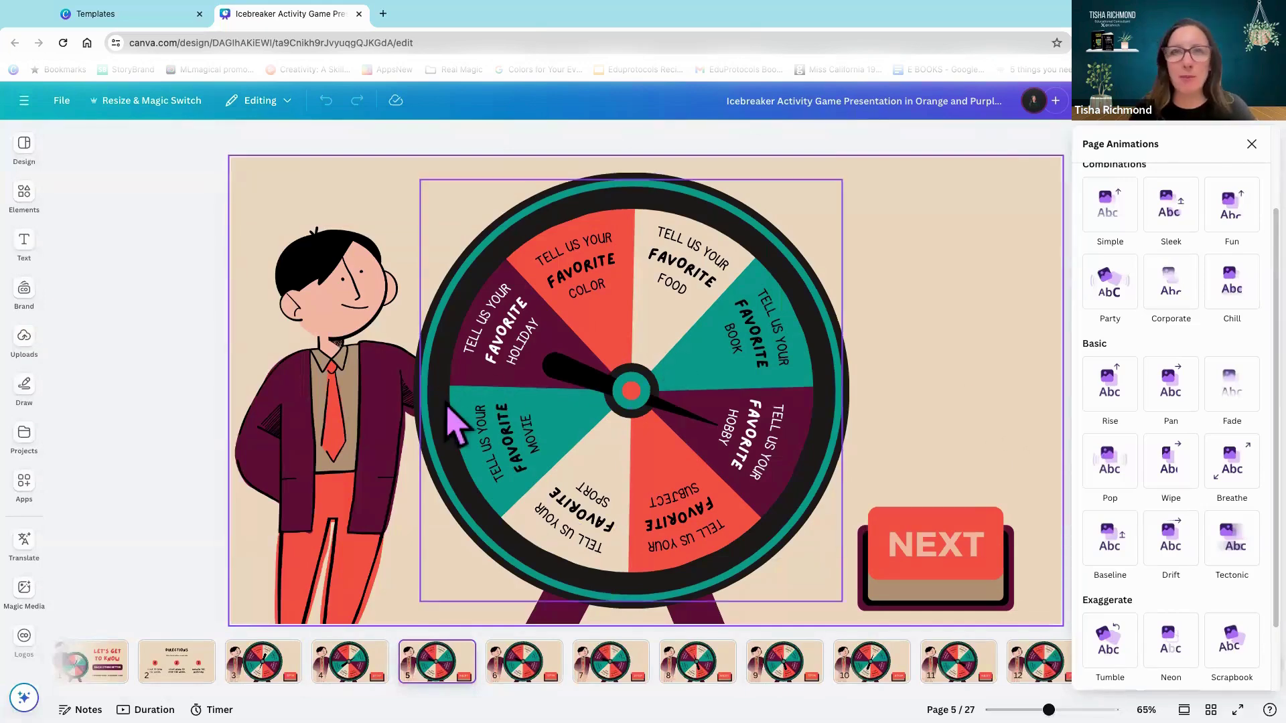
Delete the cartoon man illustration from page 5, then undo the deletion
click(340, 421)
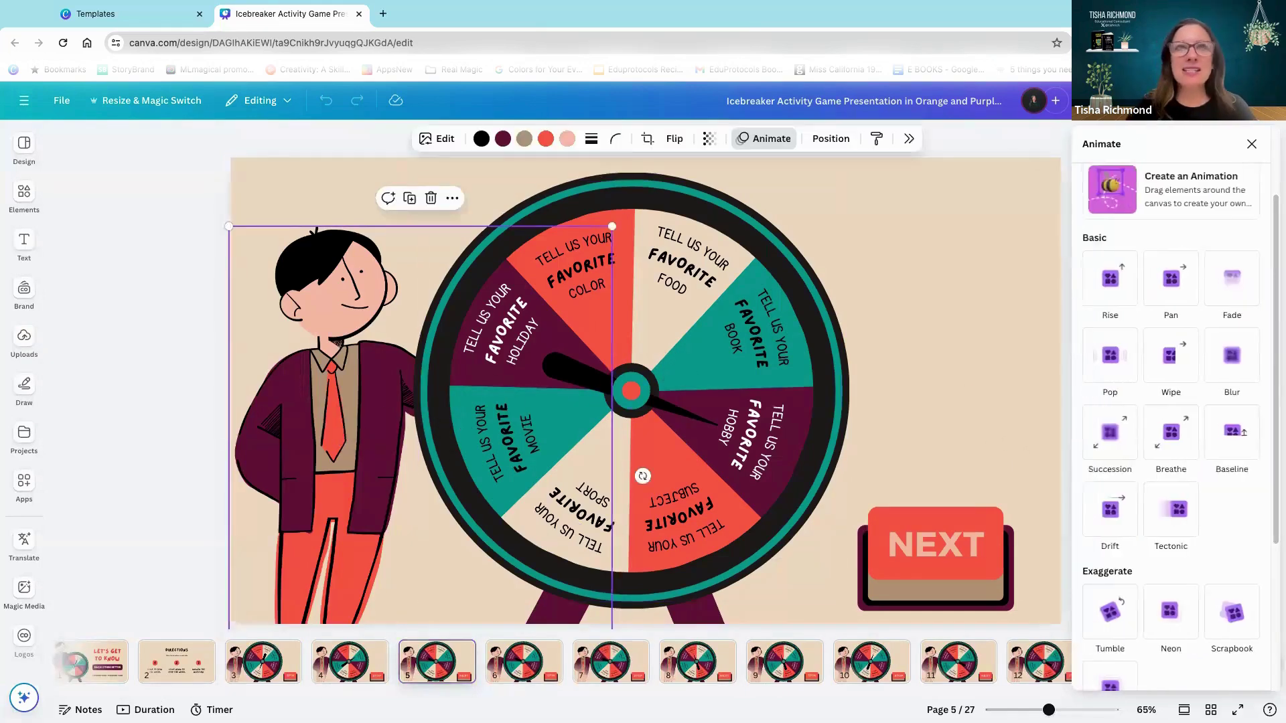
key(Delete)
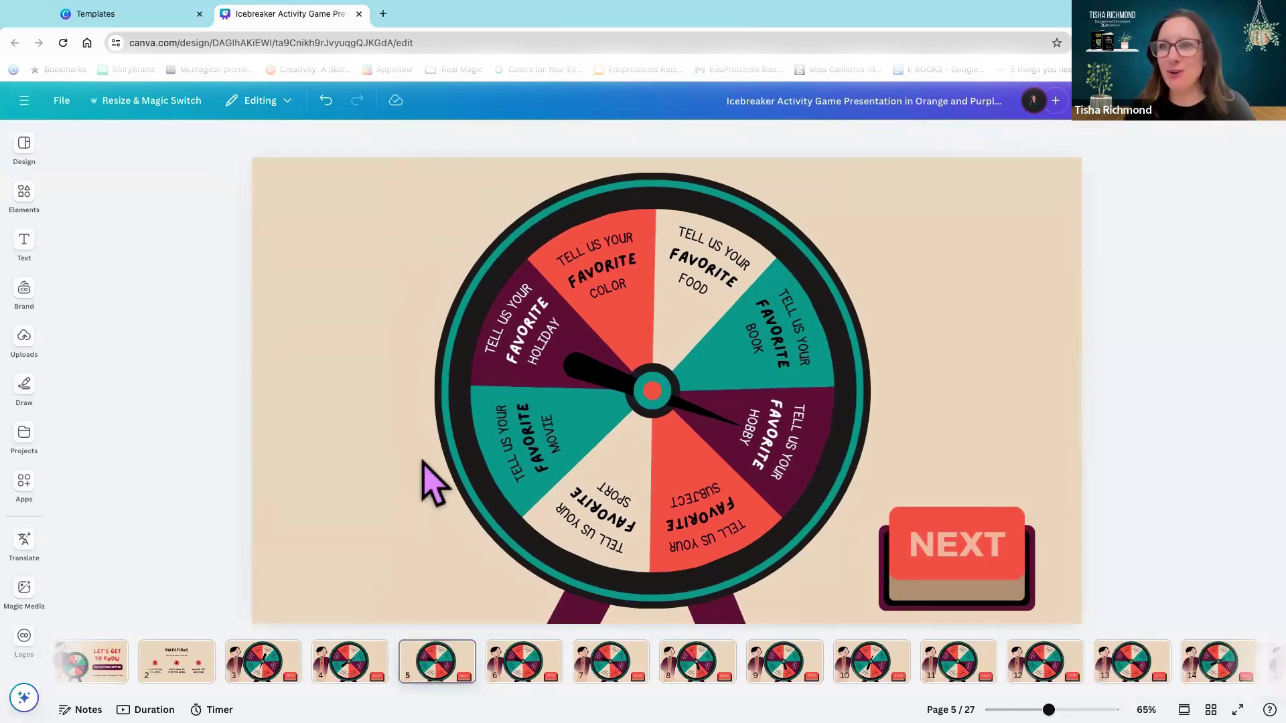
key(ctrl+z)
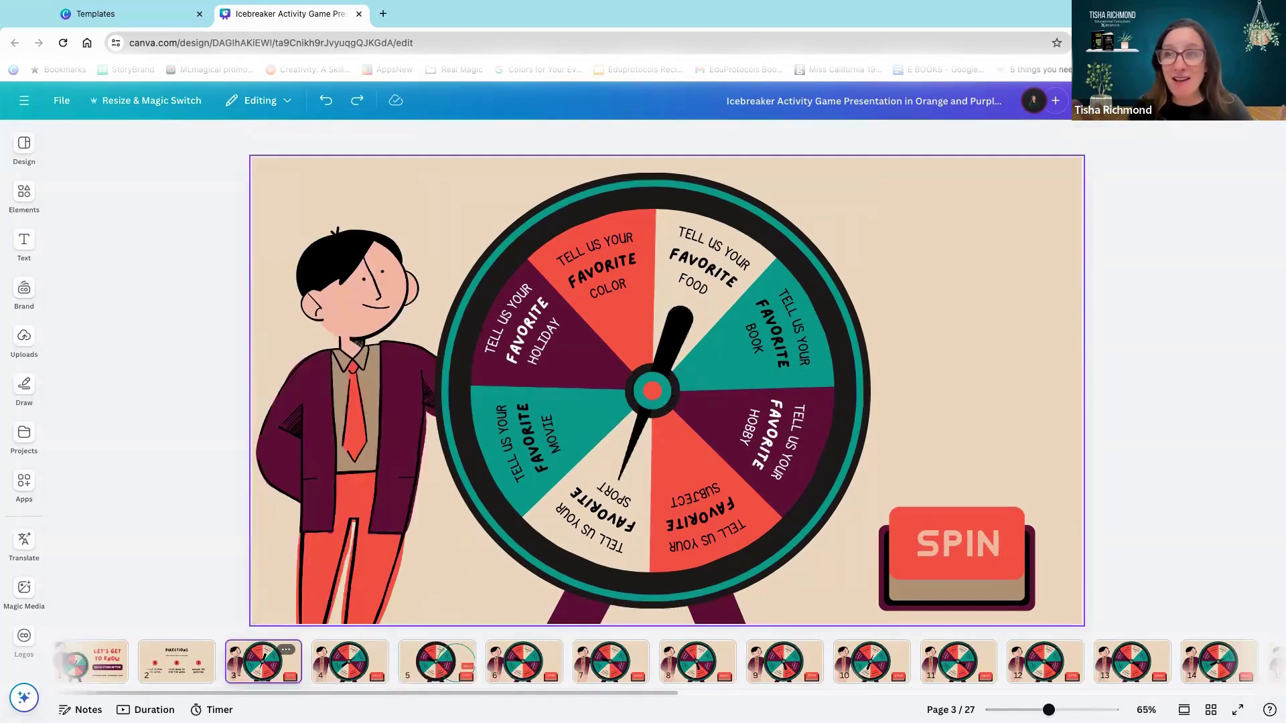